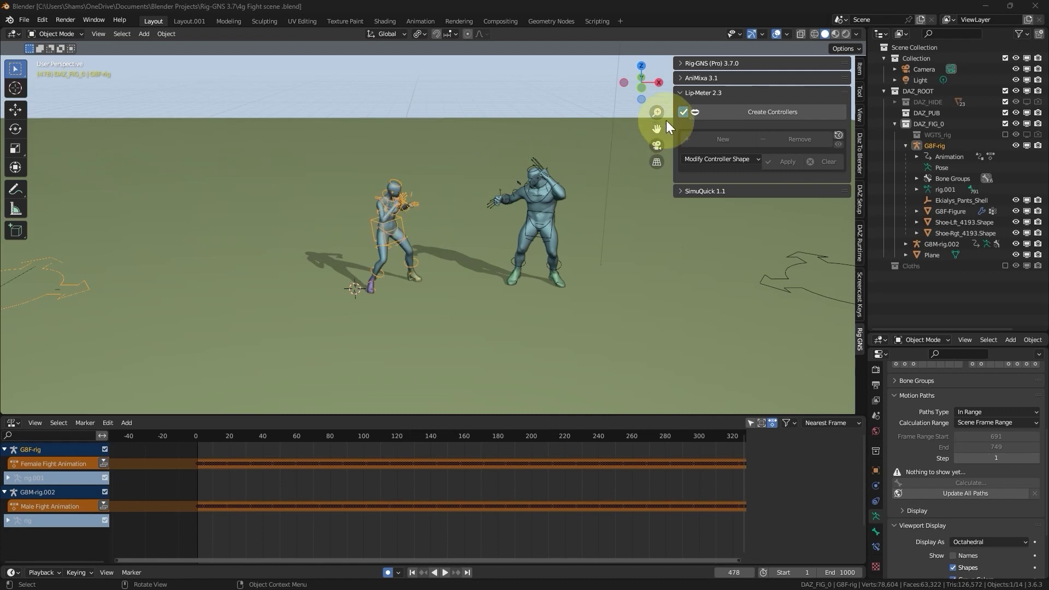
Step: Show the AniMixa 3.1 tools and play the fight animation from the first frame
click(697, 93)
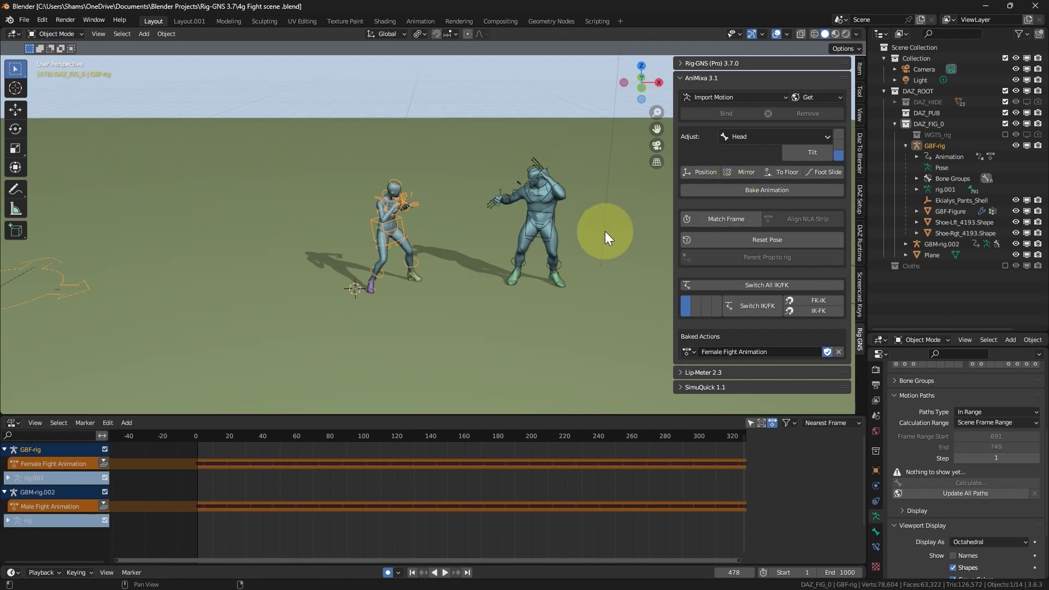
scroll(492, 238, down, 4)
middle_drag(538, 257, 499, 235)
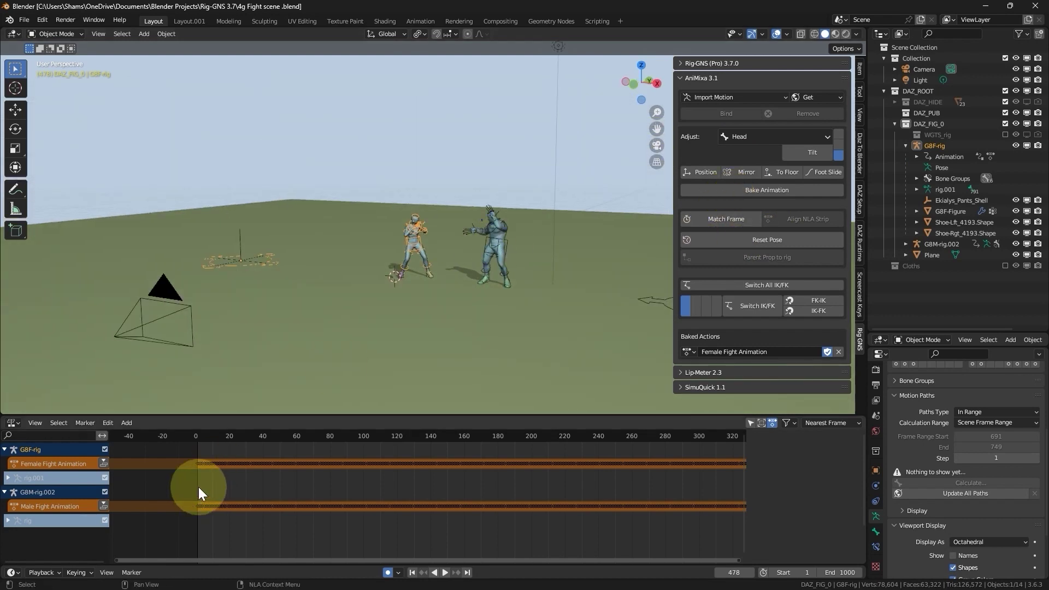
click(203, 435)
key(space)
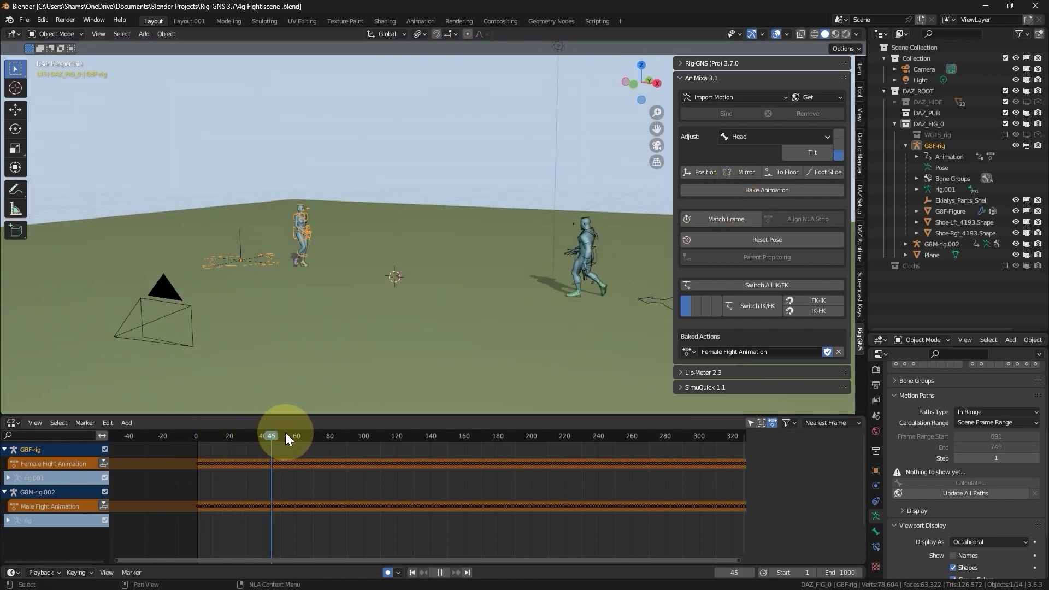
Step: Scrub ahead to about frame 150, watch the fight through the scene camera, then stop playback
drag(330, 432, 467, 429)
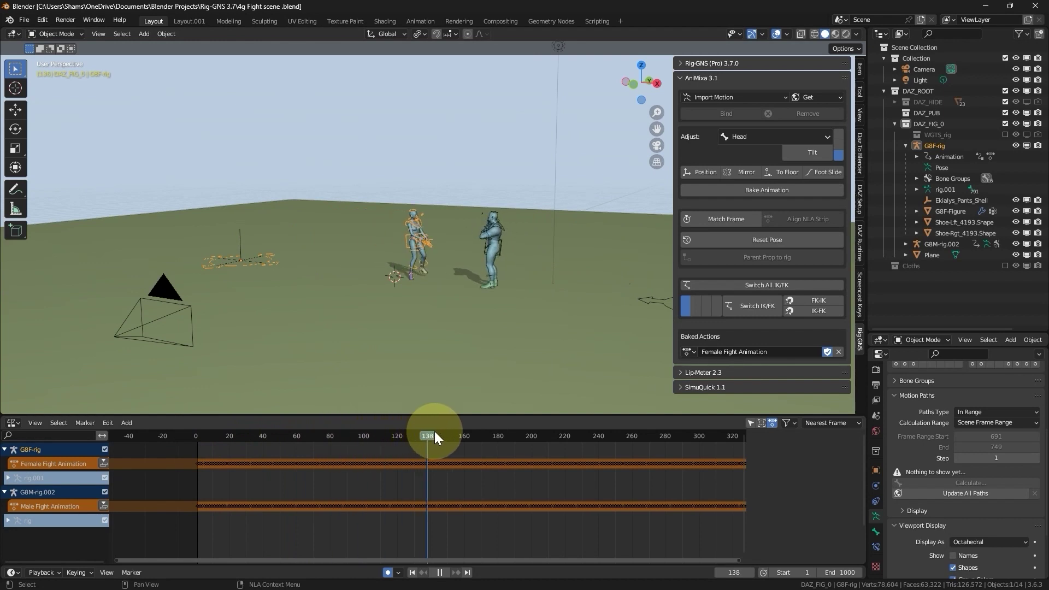
scroll(276, 474, down, 3)
mouse_move(496, 323)
middle_down()
mouse_move(530, 308)
mouse_move(549, 253)
mouse_move(302, 245)
middle_up()
key(KP_0)
scroll(548, 253, up, 2)
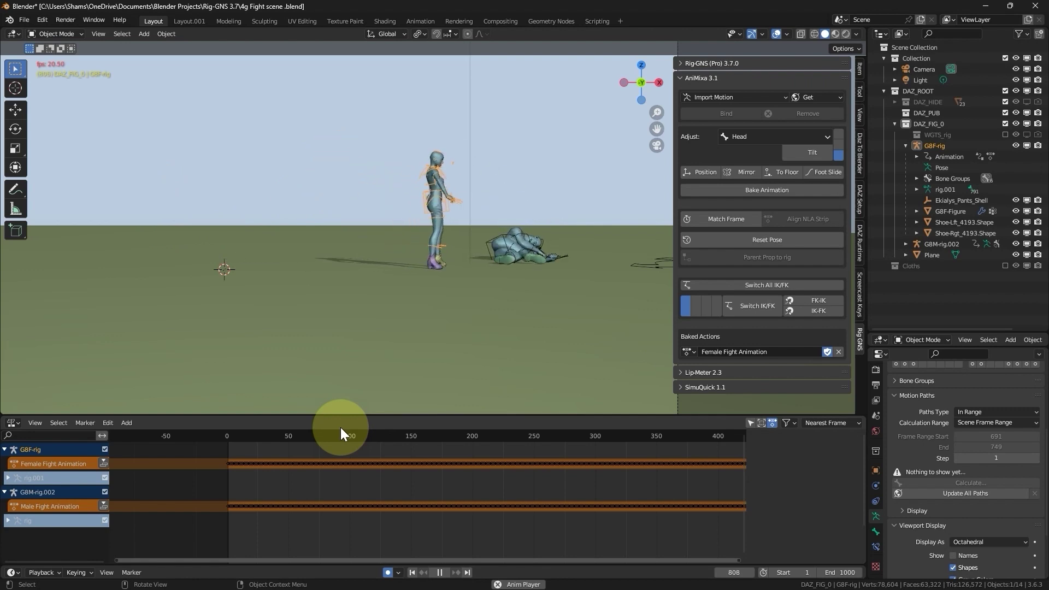
key(space)
scroll(314, 494, down, 2)
scroll(302, 494, down, 3)
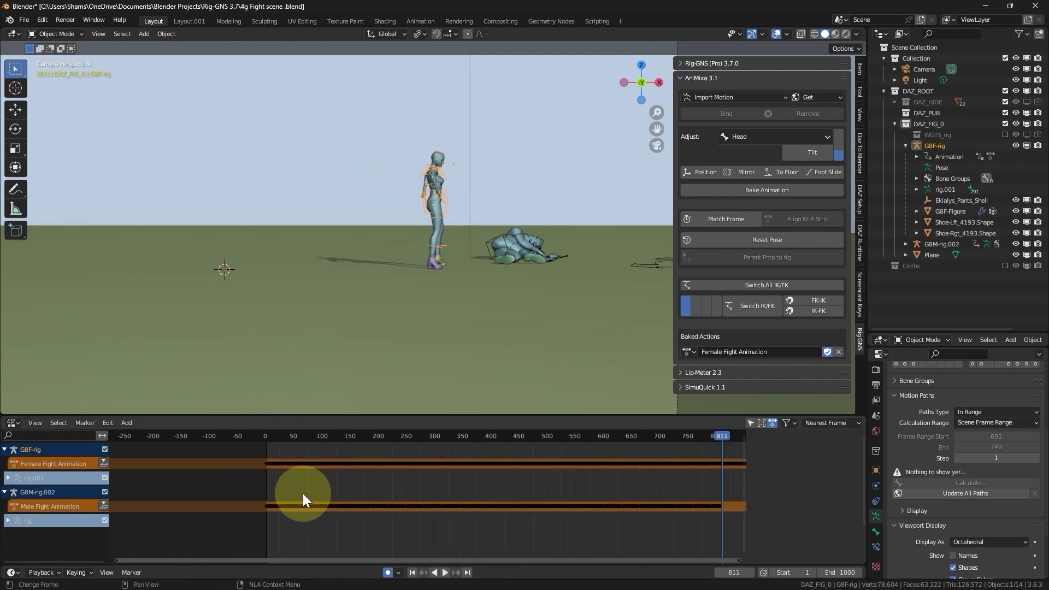
Step: Jump back to frame 1 and save the fight scene file
key(shift+Left)
scroll(543, 309, down, 3)
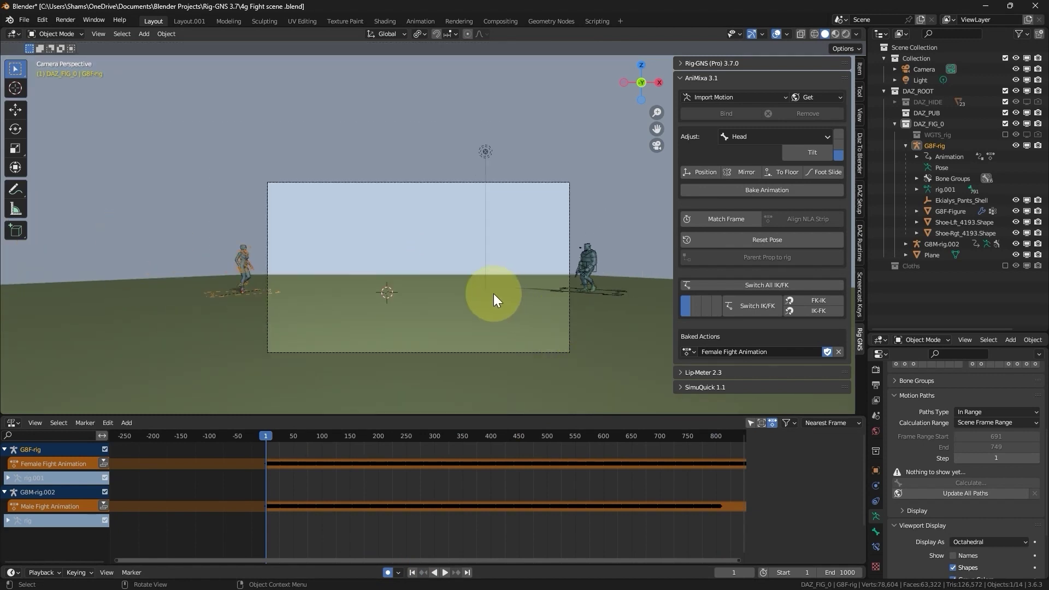
mouse_move(494, 294)
middle_down()
mouse_move(346, 278)
mouse_move(295, 238)
middle_up()
click(24, 20)
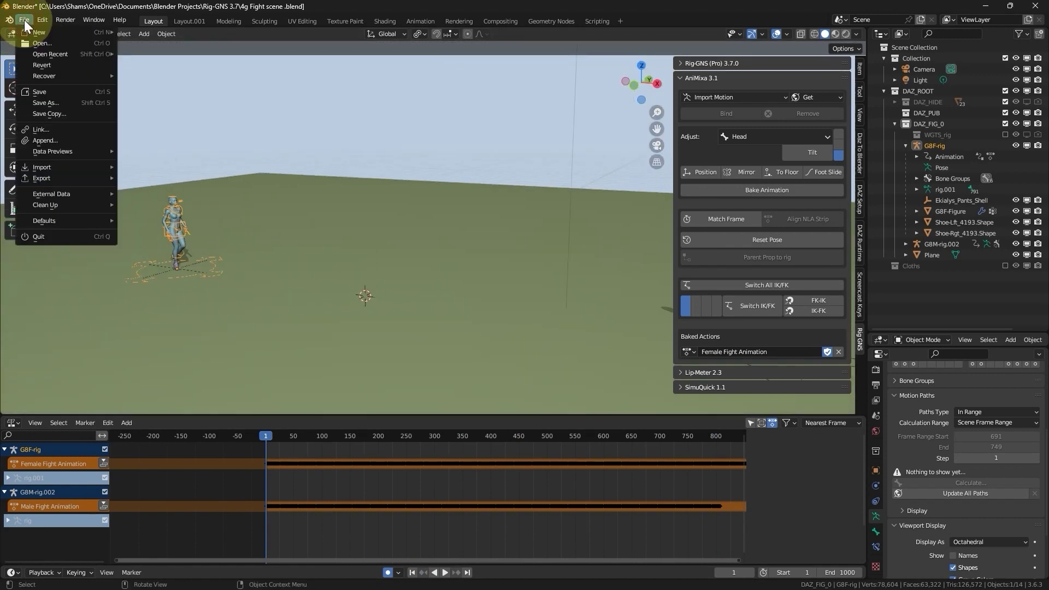
click(60, 91)
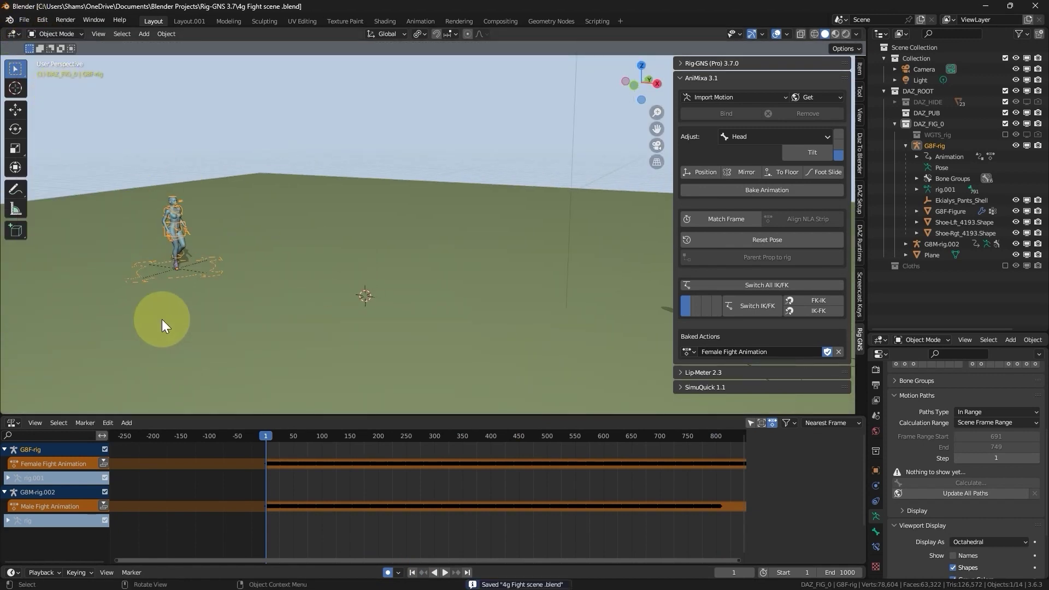
scroll(207, 228, up, 4)
scroll(172, 230, up, 2)
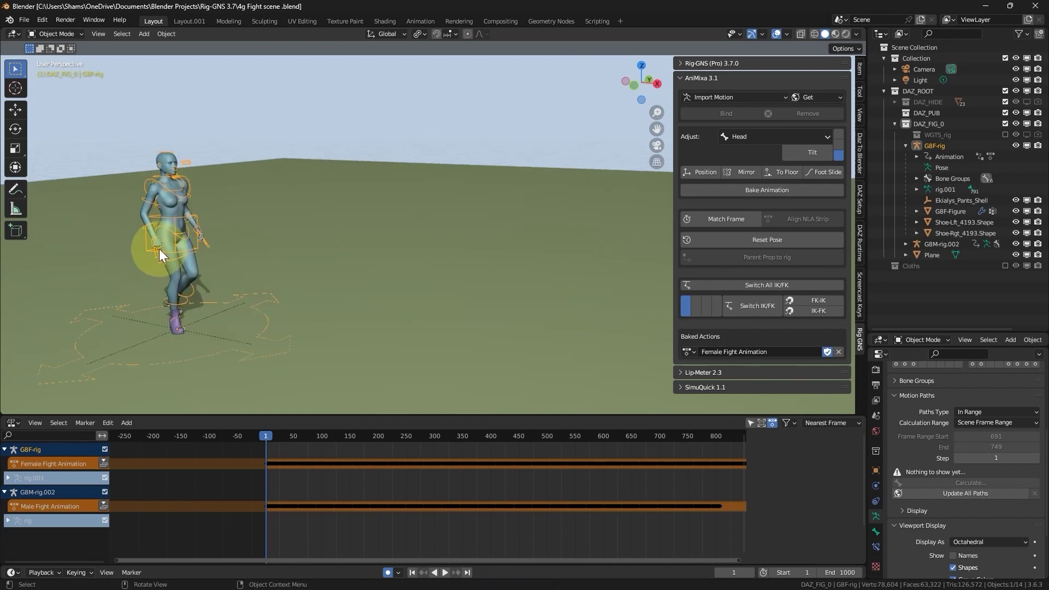
middle_drag(166, 244, 169, 236)
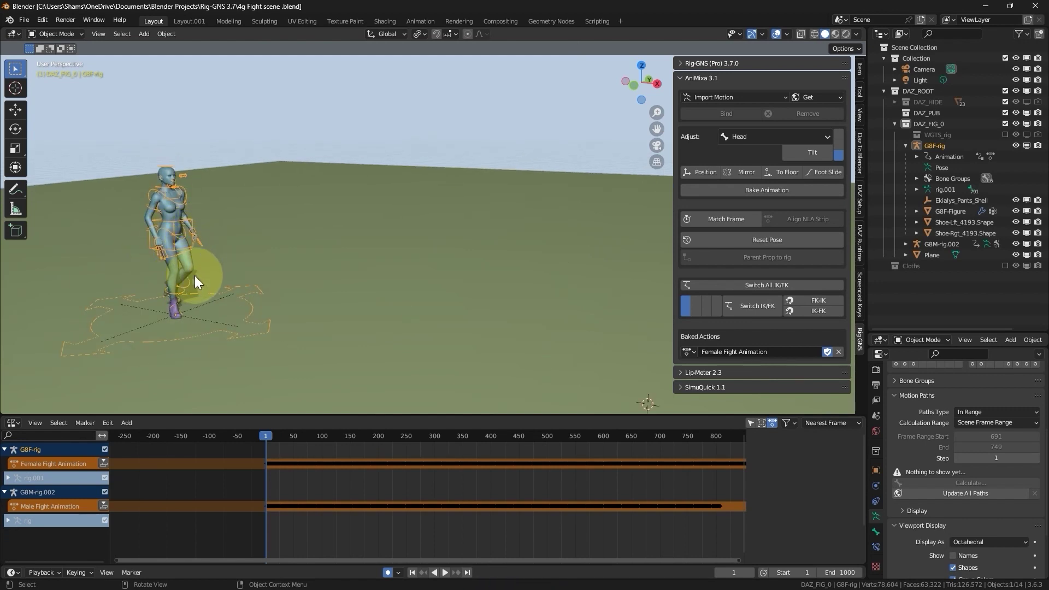
Step: Clear the female rig's location and rotation with Alt+G and Alt+R
middle_drag(218, 268, 233, 275)
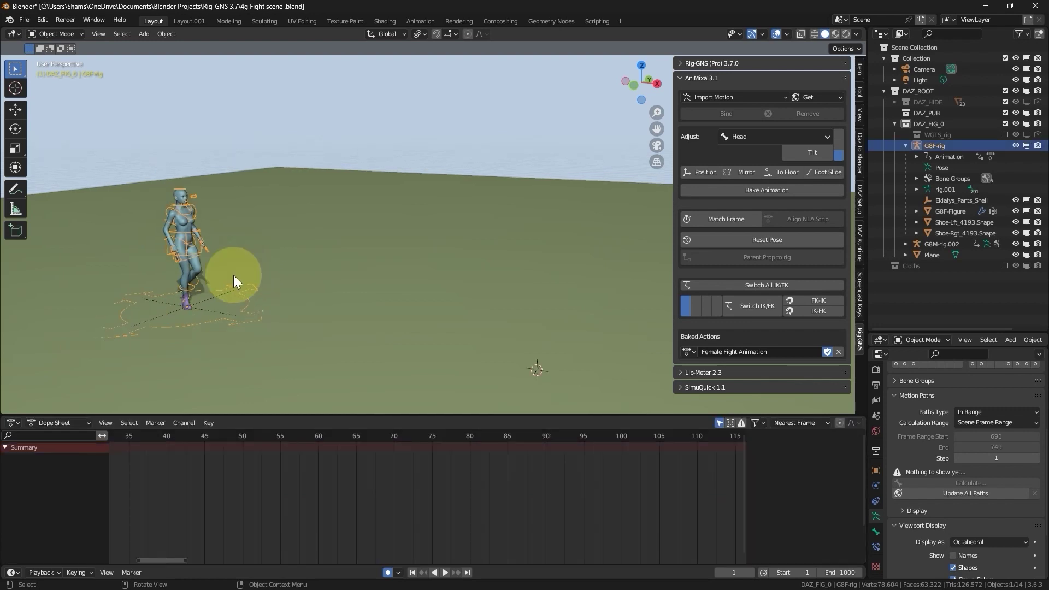
key(alt+g)
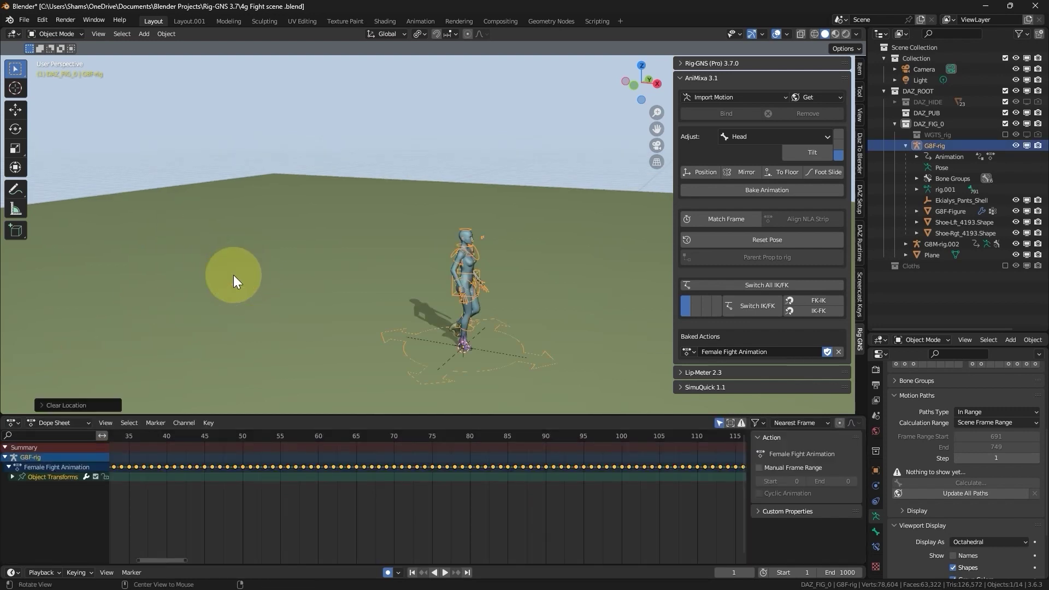
key(alt+r)
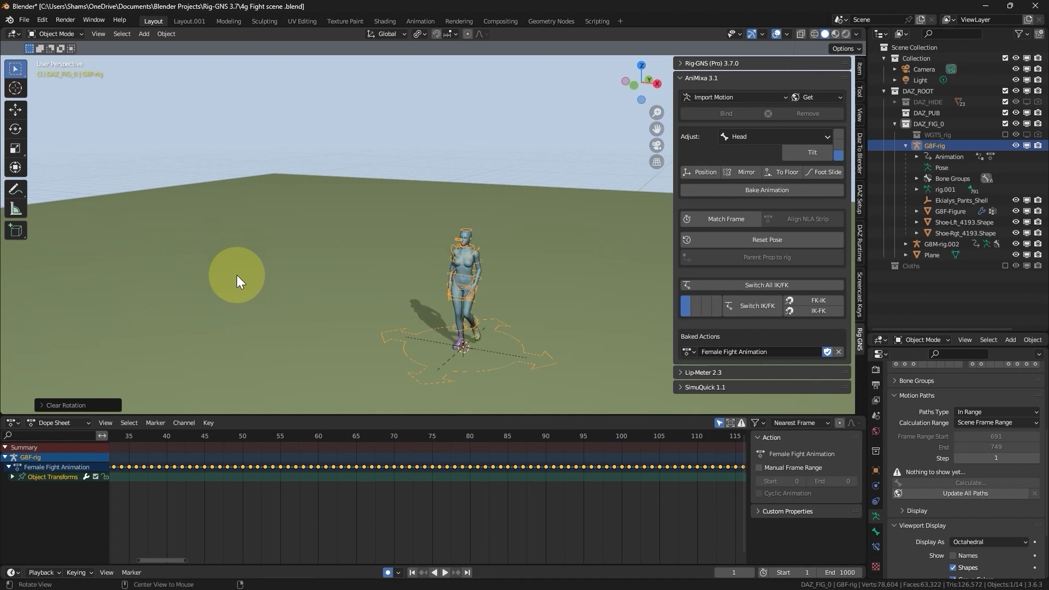
scroll(454, 355, down, 3)
mouse_move(454, 355)
middle_down()
mouse_move(476, 357)
mouse_move(413, 347)
mouse_move(460, 271)
middle_up()
scroll(429, 337, up, 2)
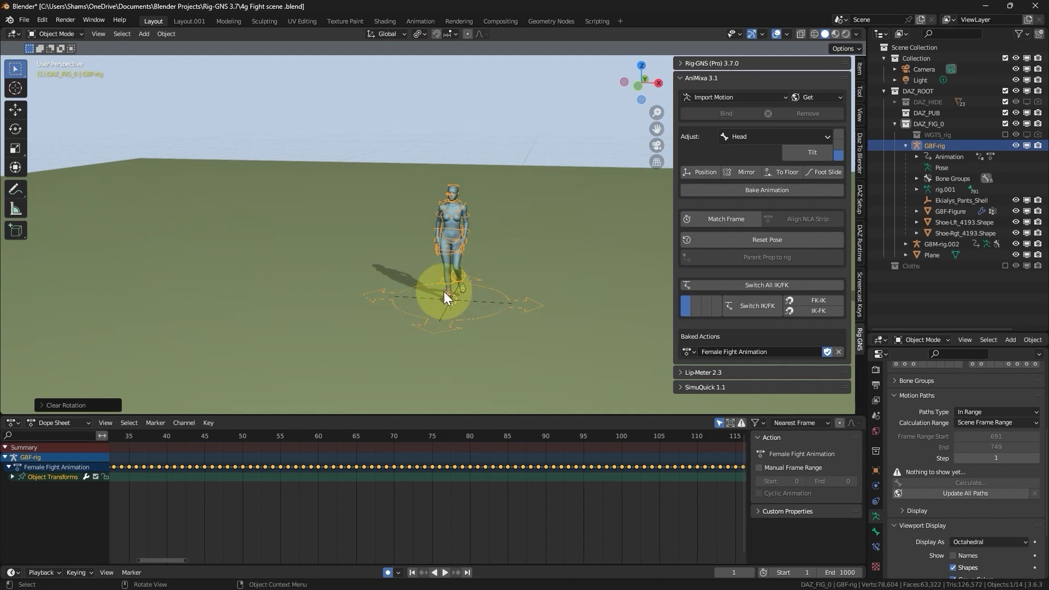
mouse_move(453, 287)
middle_down()
mouse_move(406, 313)
mouse_move(437, 334)
mouse_move(410, 328)
mouse_move(454, 313)
middle_up()
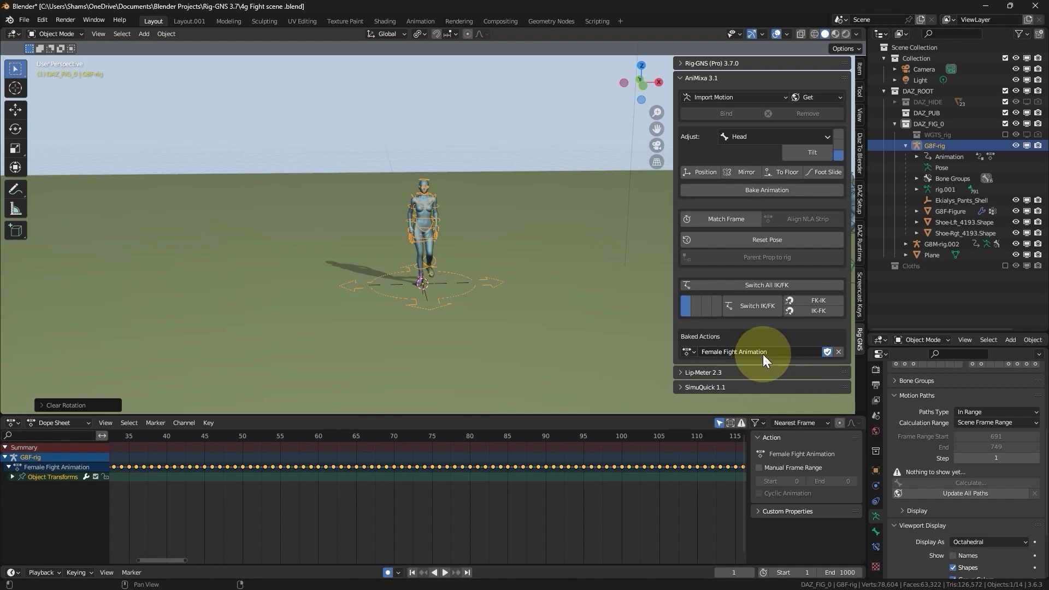
Step: Run AniMixa's Bake Animation for Daz with start frame 1 and end frame 1000
click(781, 190)
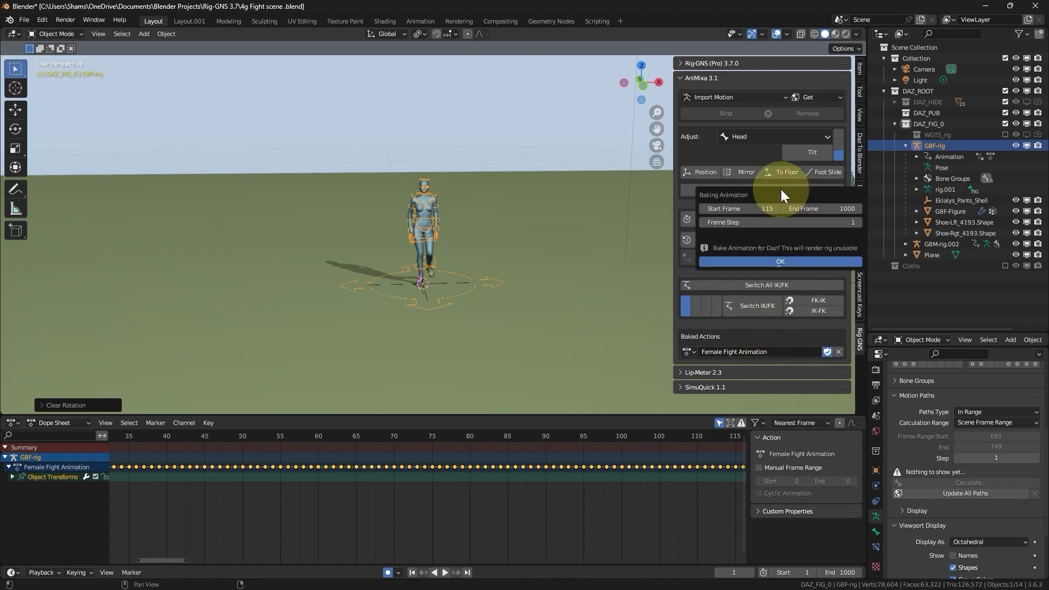
click(745, 203)
text(1)
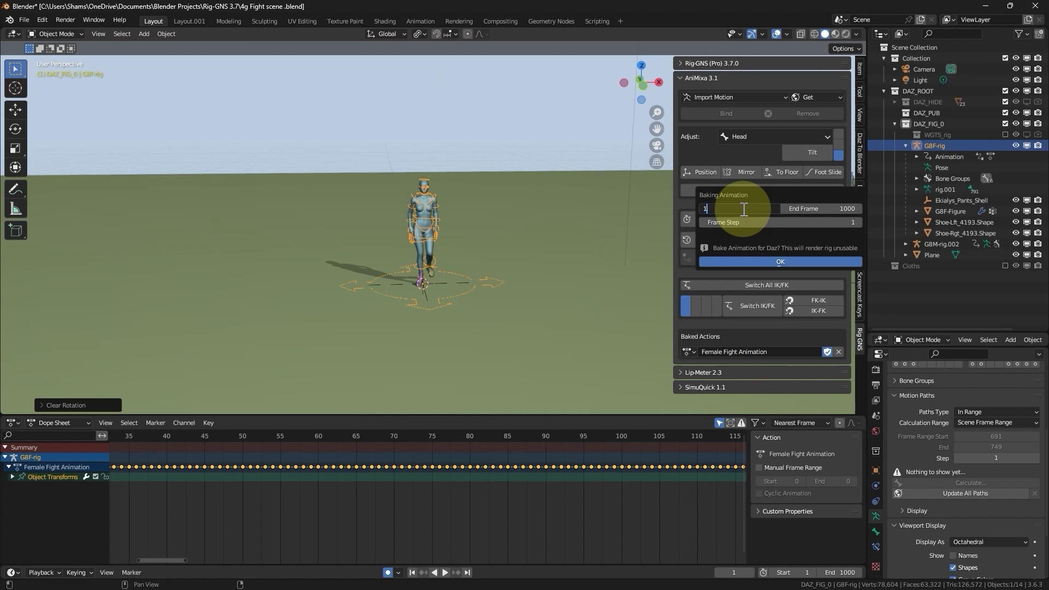
key(Return)
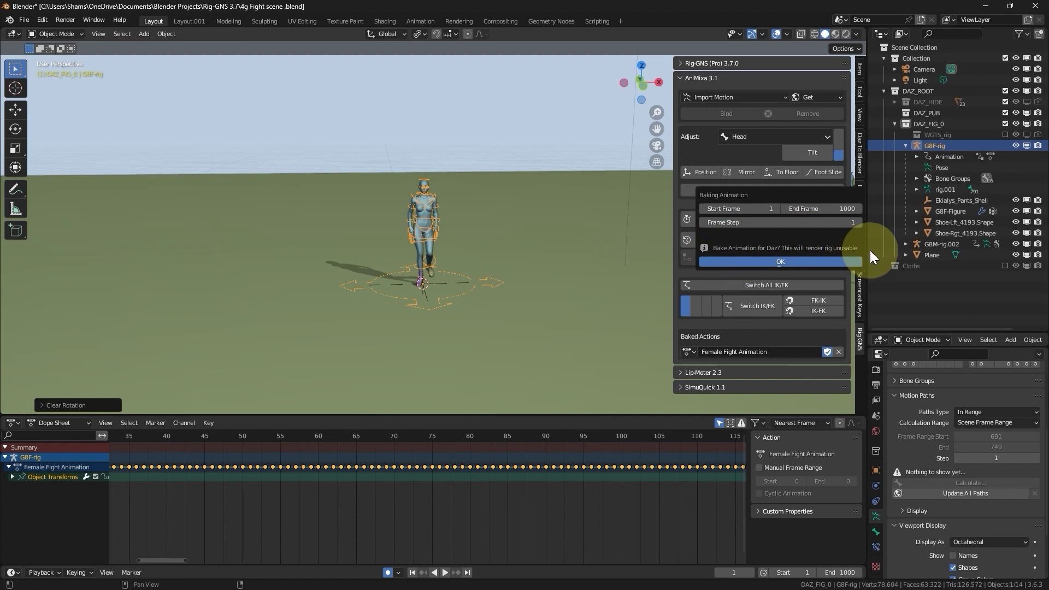
click(772, 262)
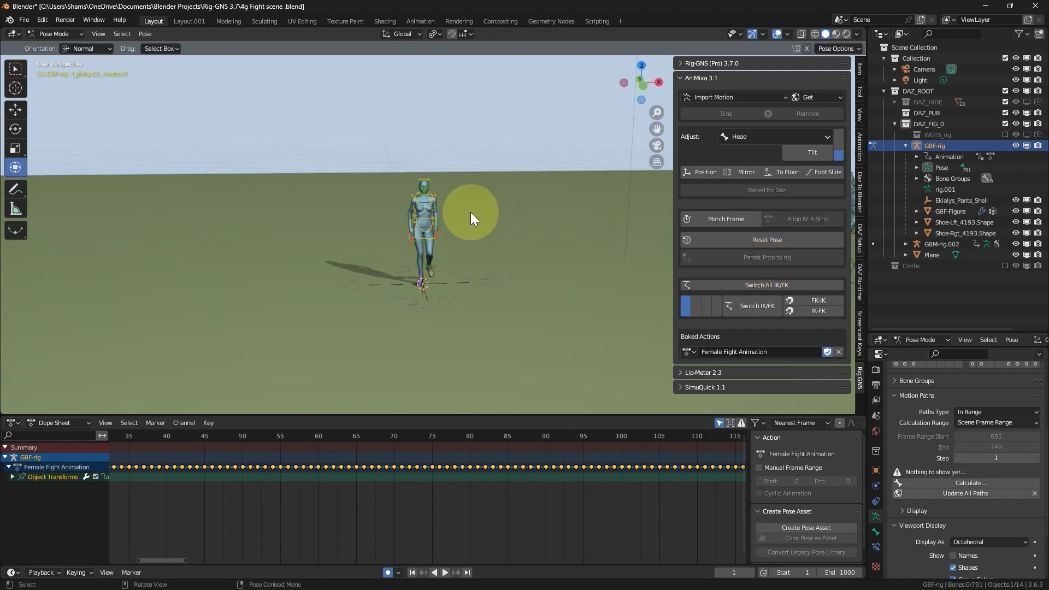
scroll(418, 217, up, 2)
scroll(426, 217, up, 2)
scroll(425, 217, up, 2)
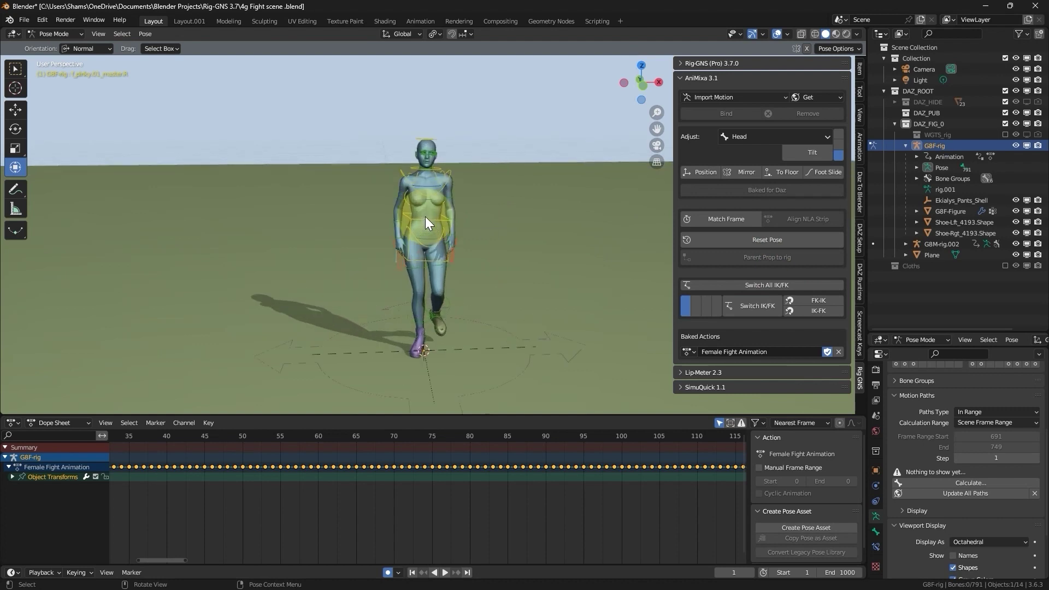
scroll(426, 216, up, 2)
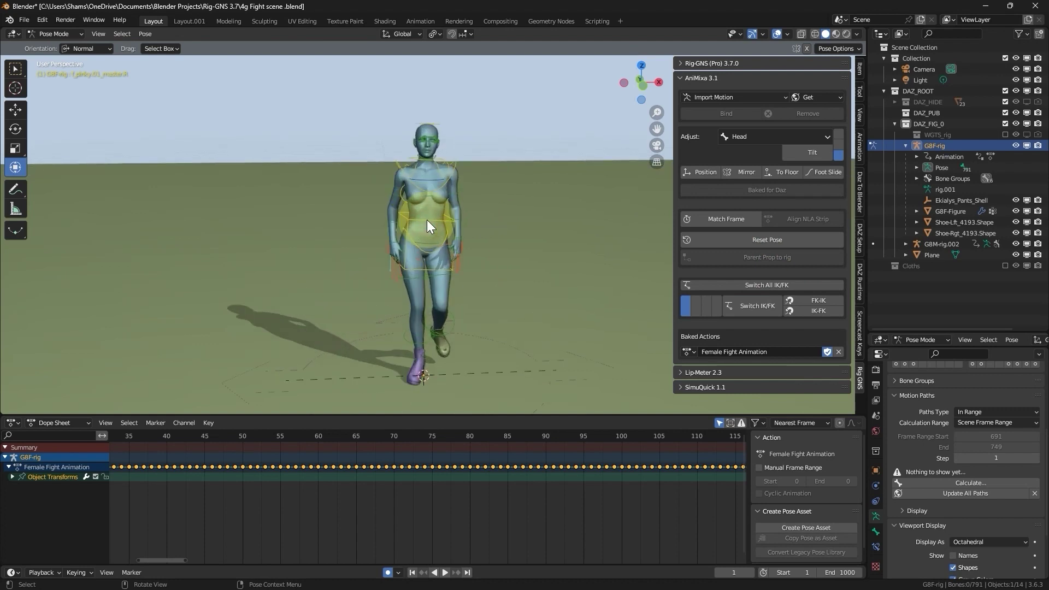
click(428, 220)
key(g)
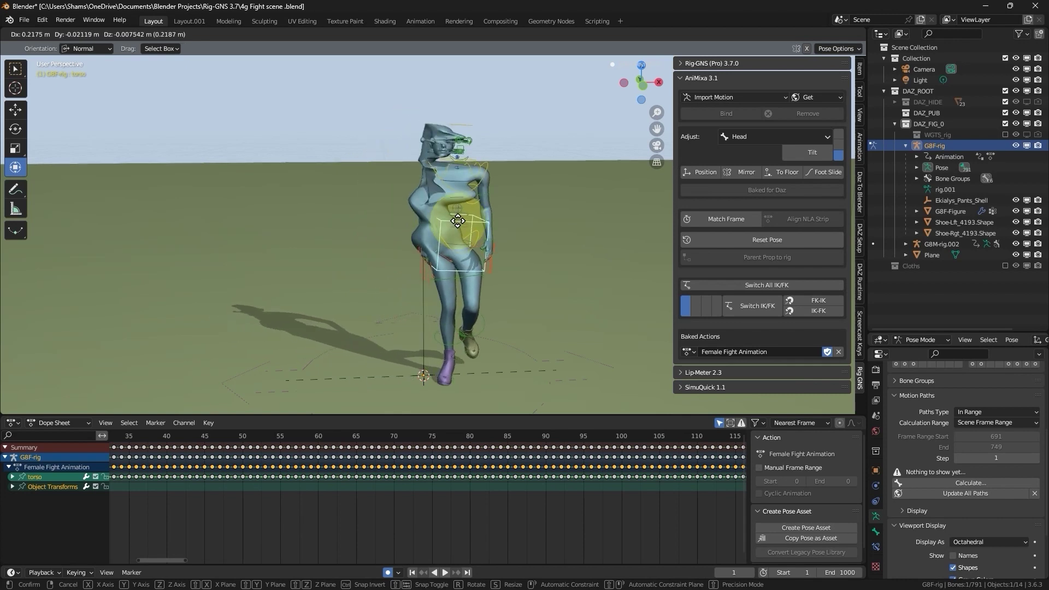
right_click(430, 222)
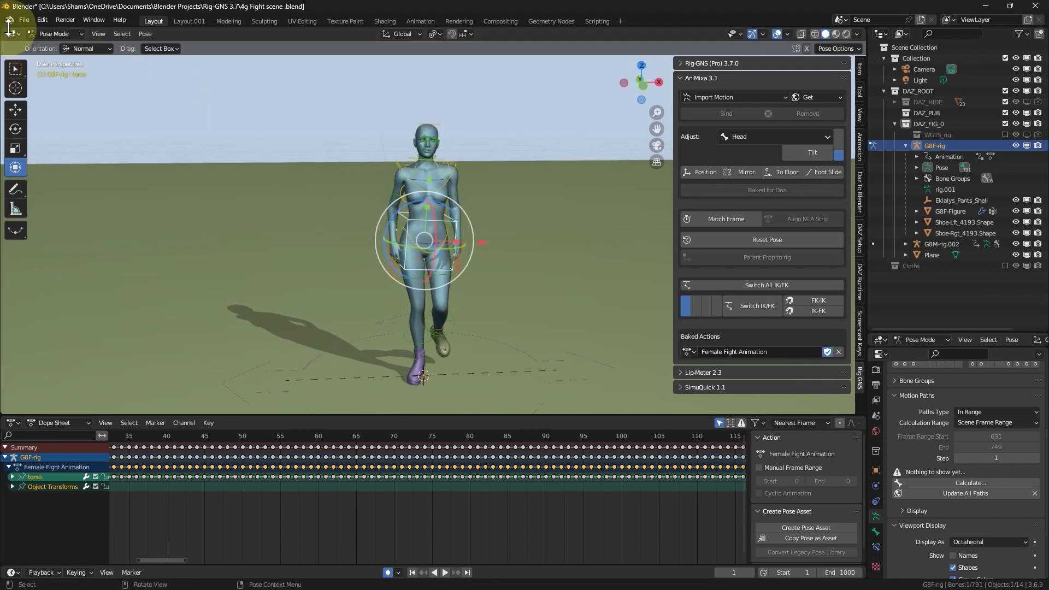
click(24, 20)
mouse_move(42, 177)
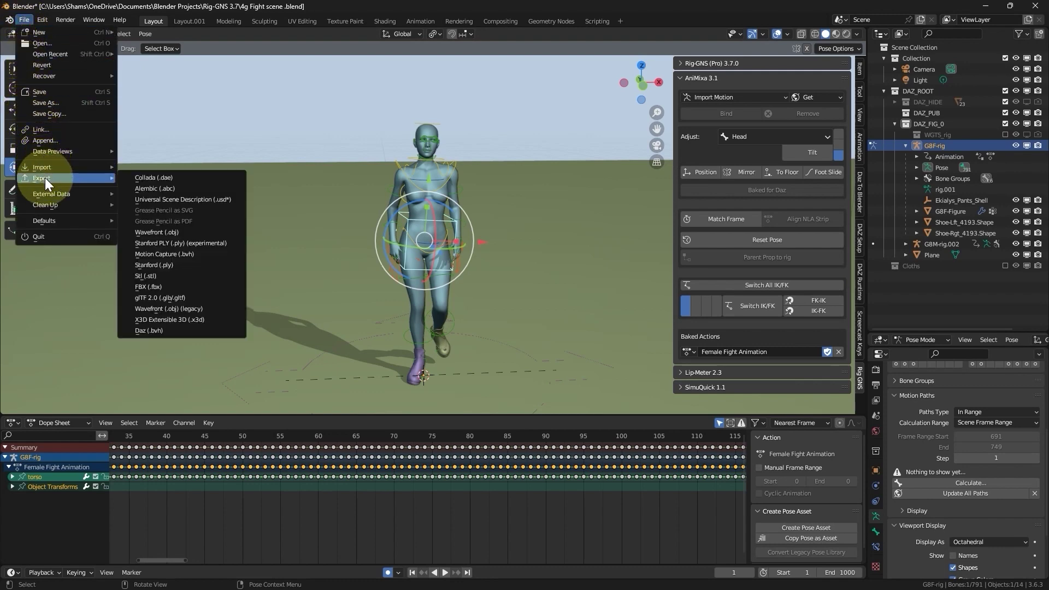
Step: Start the Daz (.bvh) export and rename the file to 'Female Fight animation.bvh'
click(162, 332)
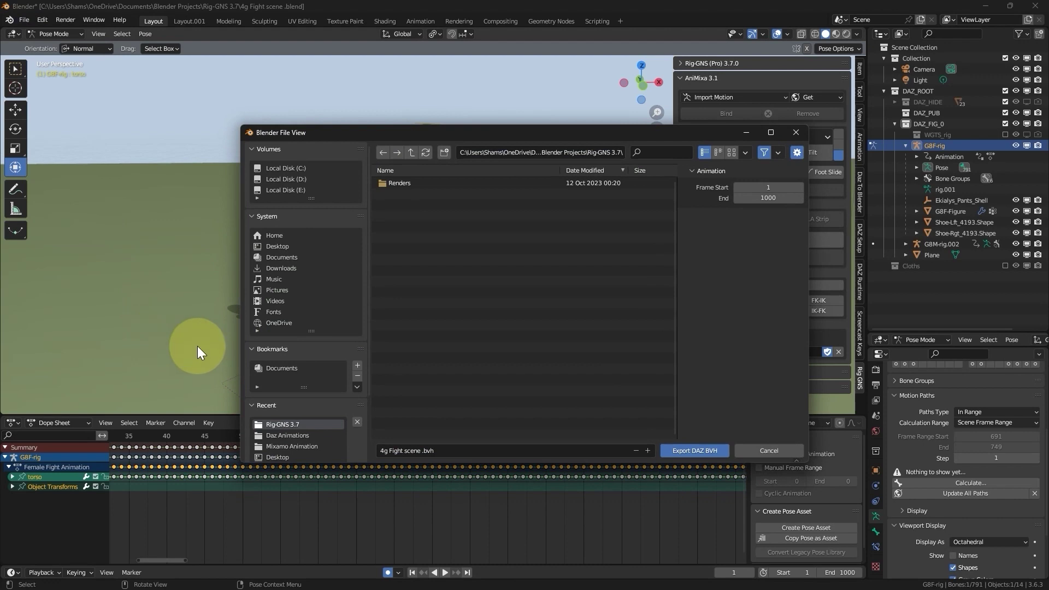
click(432, 455)
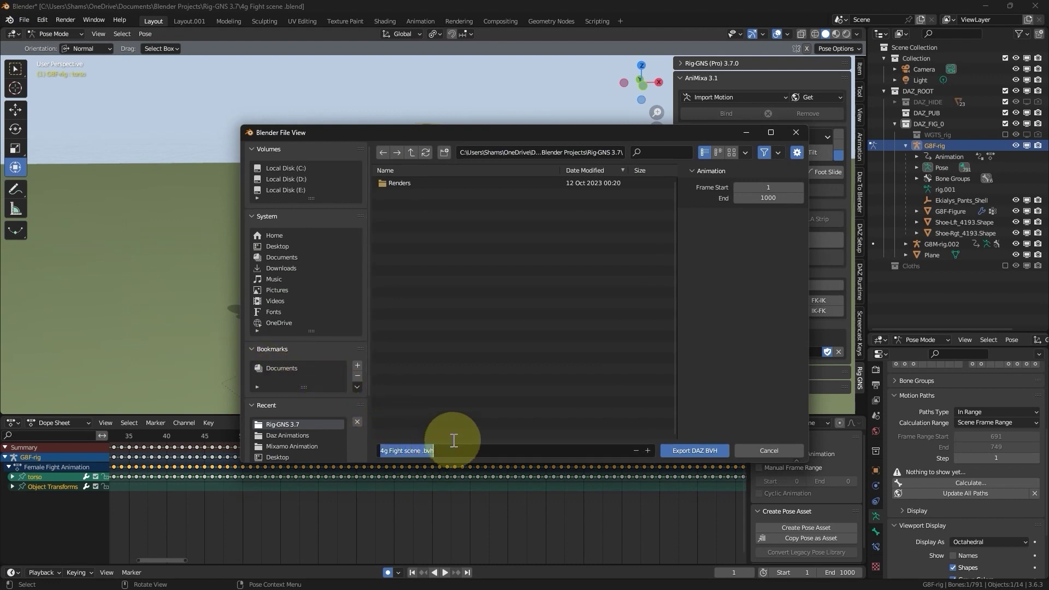
text(Femal)
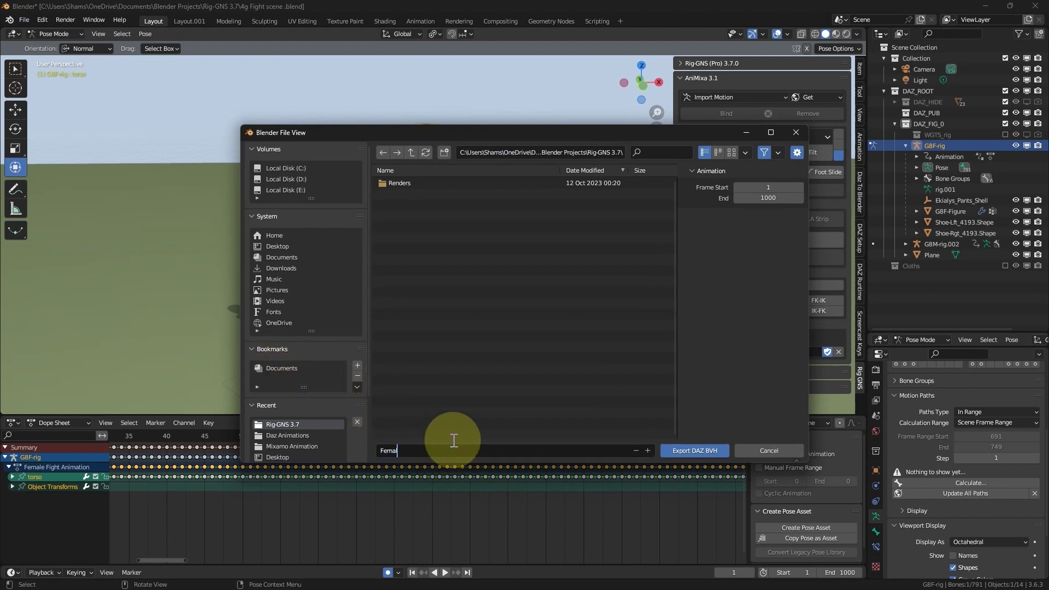
text(e Fight an)
text(ima)
text(tion)
click(506, 423)
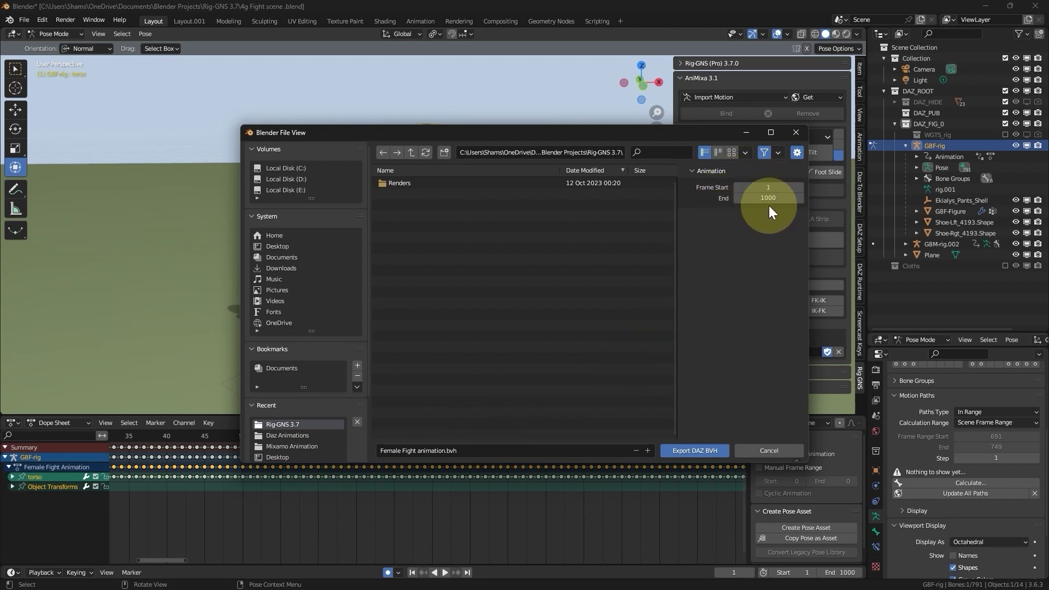
Step: Export frames 250 to 800 as the Daz BVH file and dismiss the completion message
click(775, 187)
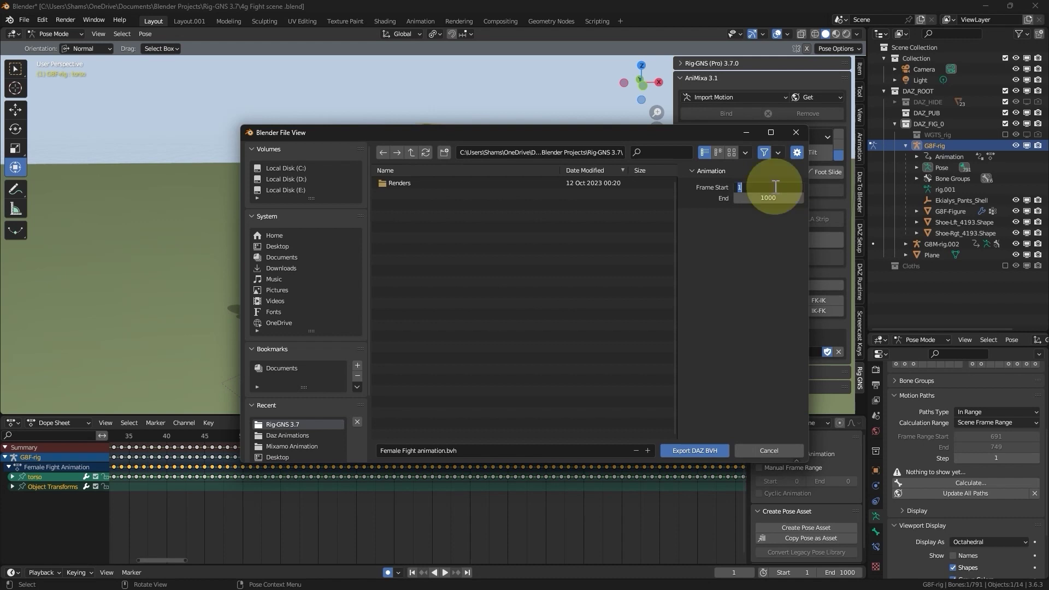
text(250)
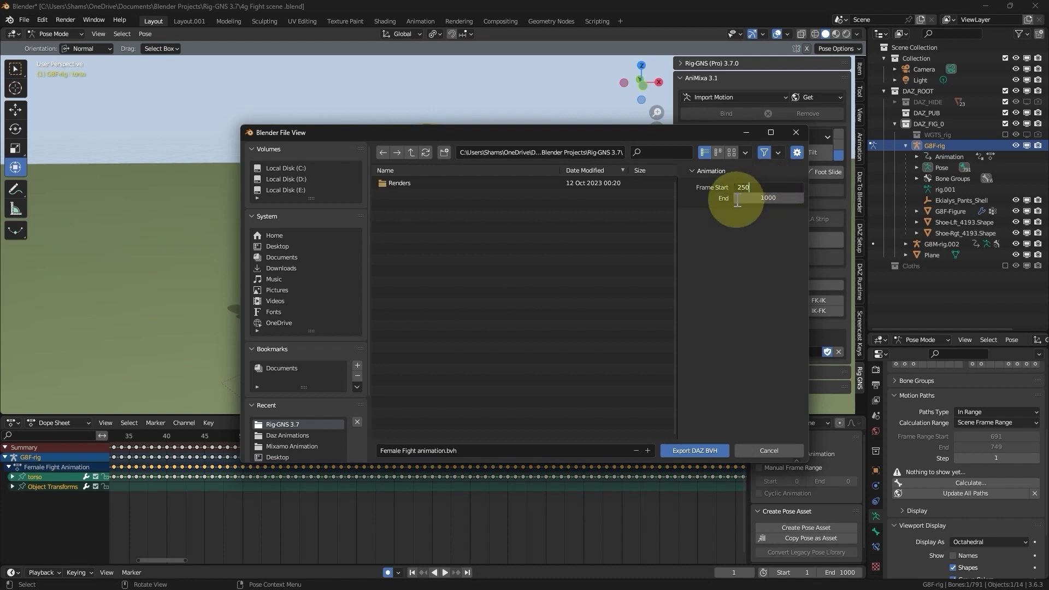
click(761, 199)
text(800)
key(Return)
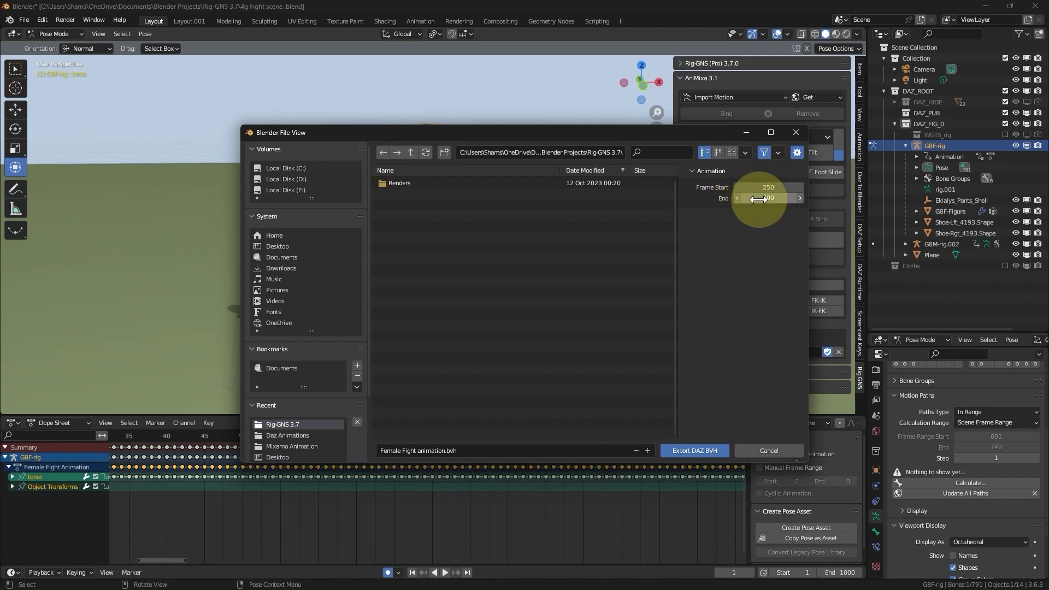
click(688, 451)
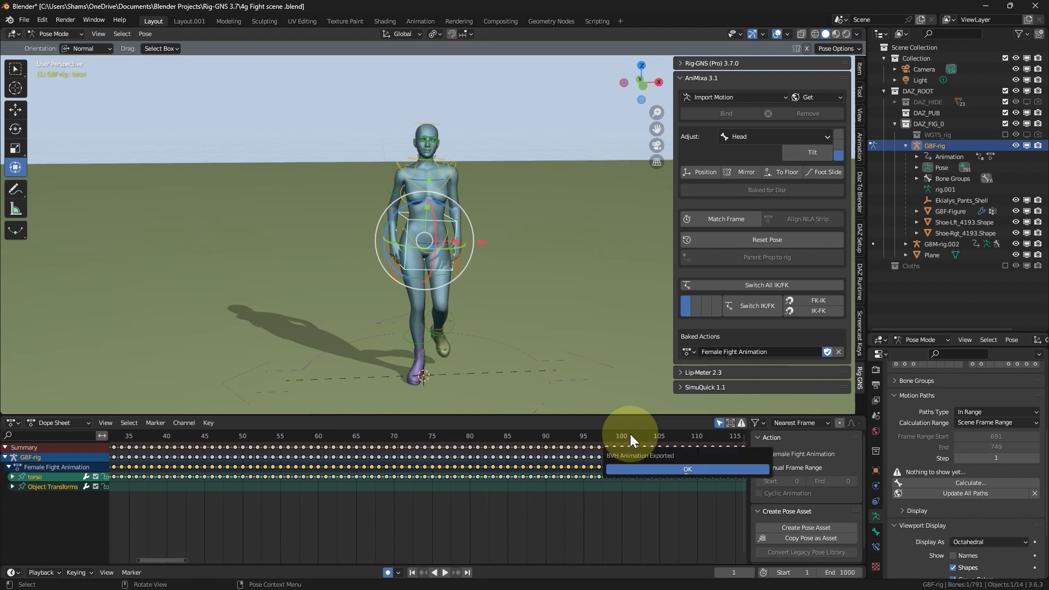
click(669, 464)
mouse_move(528, 589)
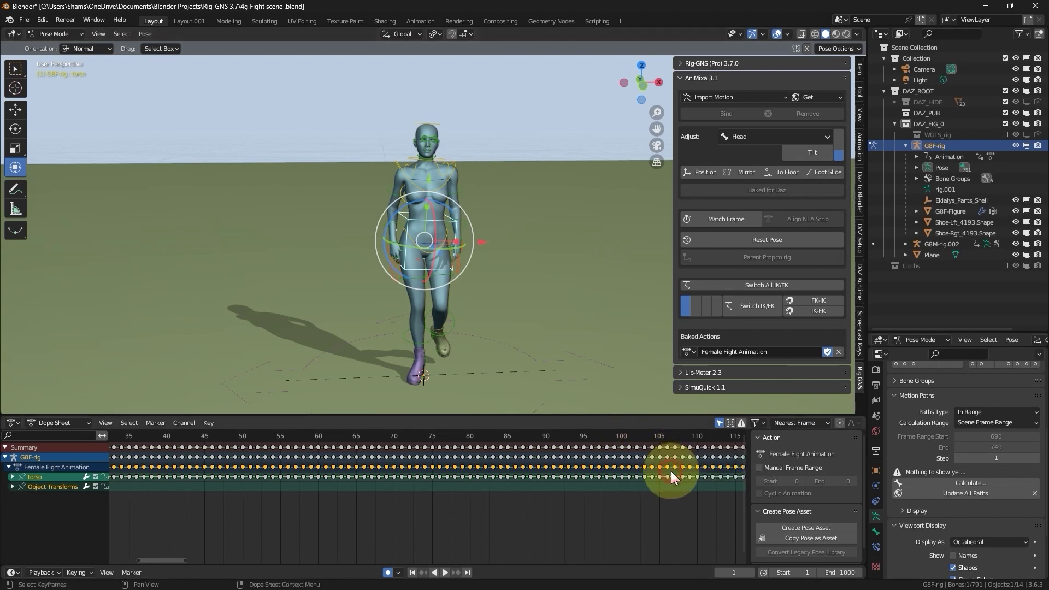
Step: Switch to DAZ Studio and set the viewport to Perspective View
click(620, 576)
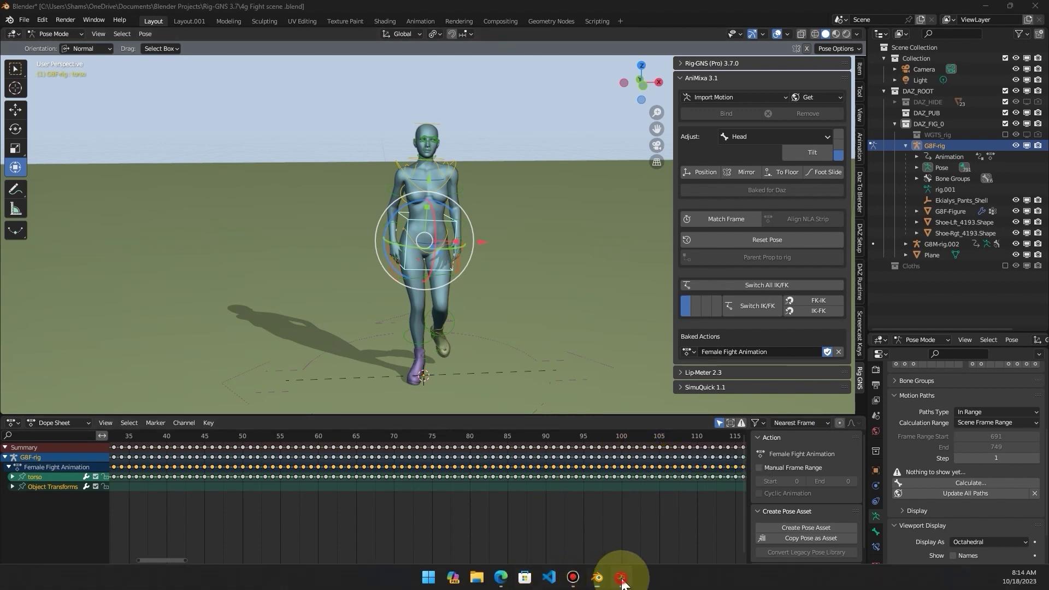
scroll(214, 238, down, 3)
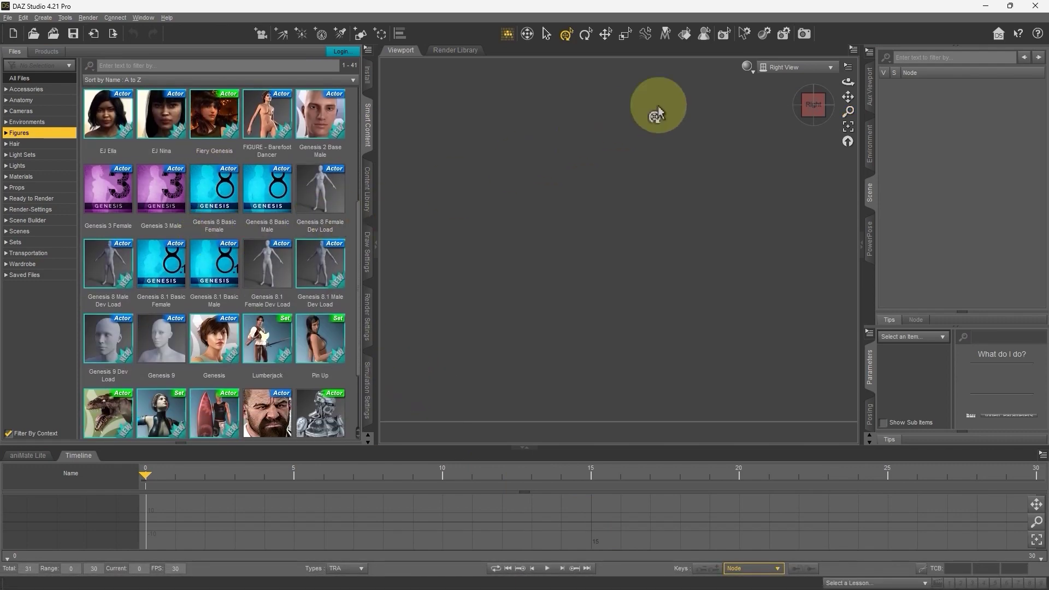
click(794, 67)
click(787, 75)
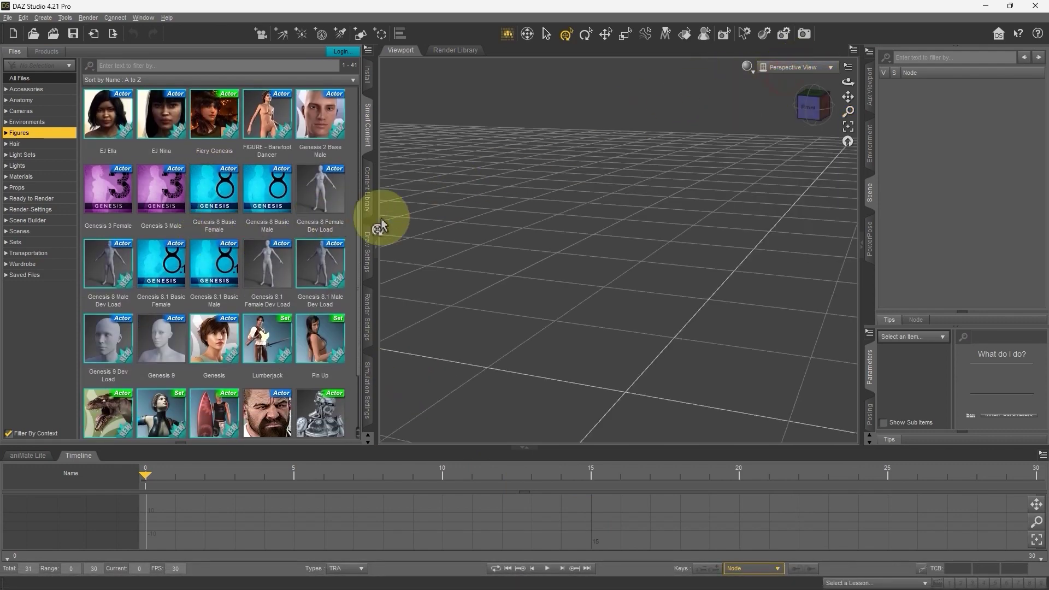
Step: Load Genesis 8 Basic Female and dress her in the EN Style26 wardrobe outfit
double_click(223, 200)
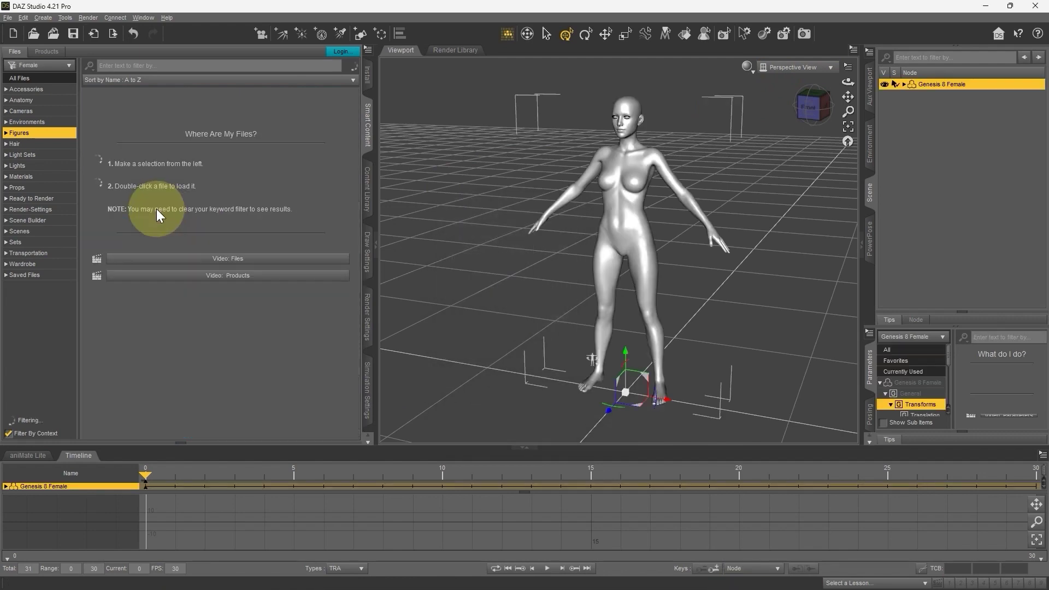
click(23, 242)
scroll(169, 263, down, 3)
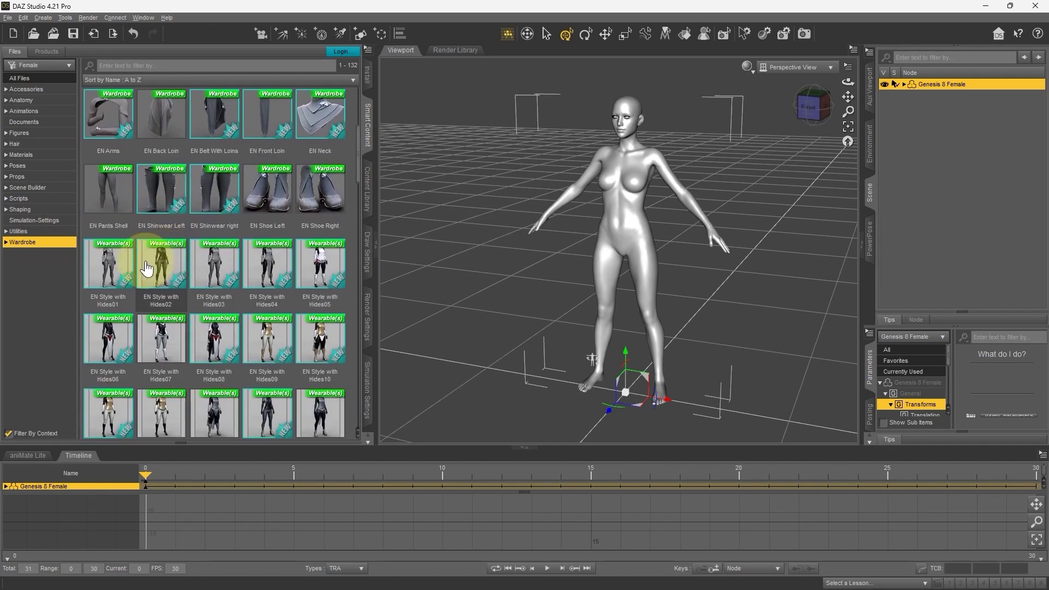
scroll(156, 271, down, 3)
scroll(139, 279, down, 3)
scroll(123, 285, down, 3)
scroll(123, 285, up, 3)
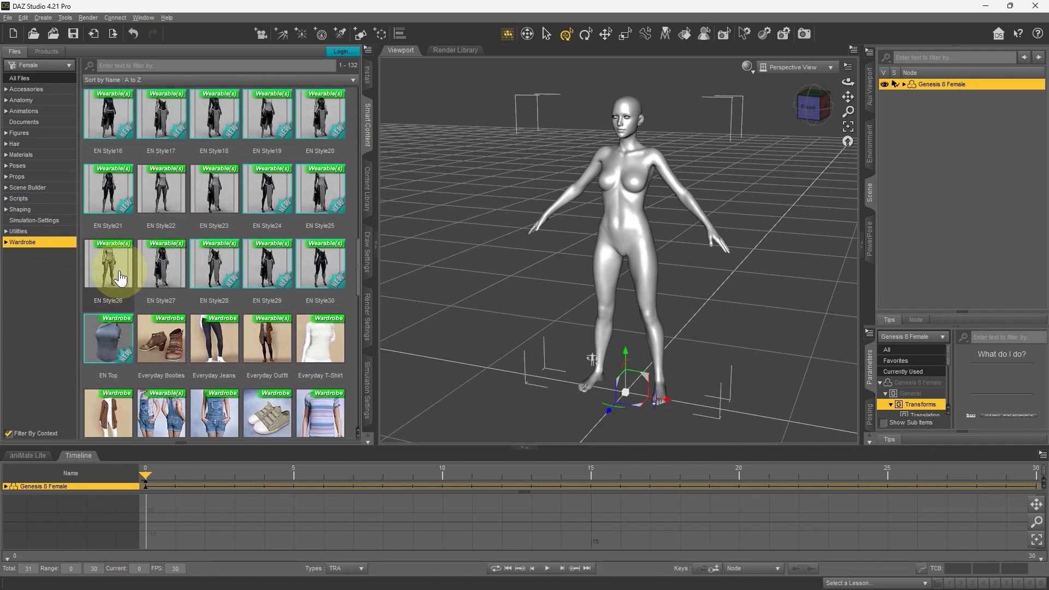
double_click(119, 275)
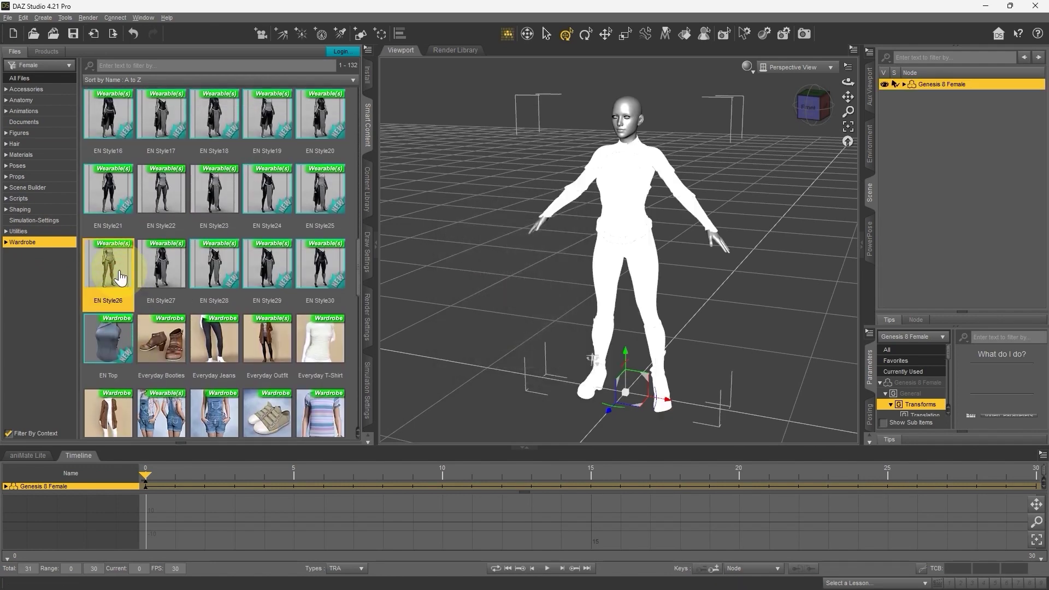
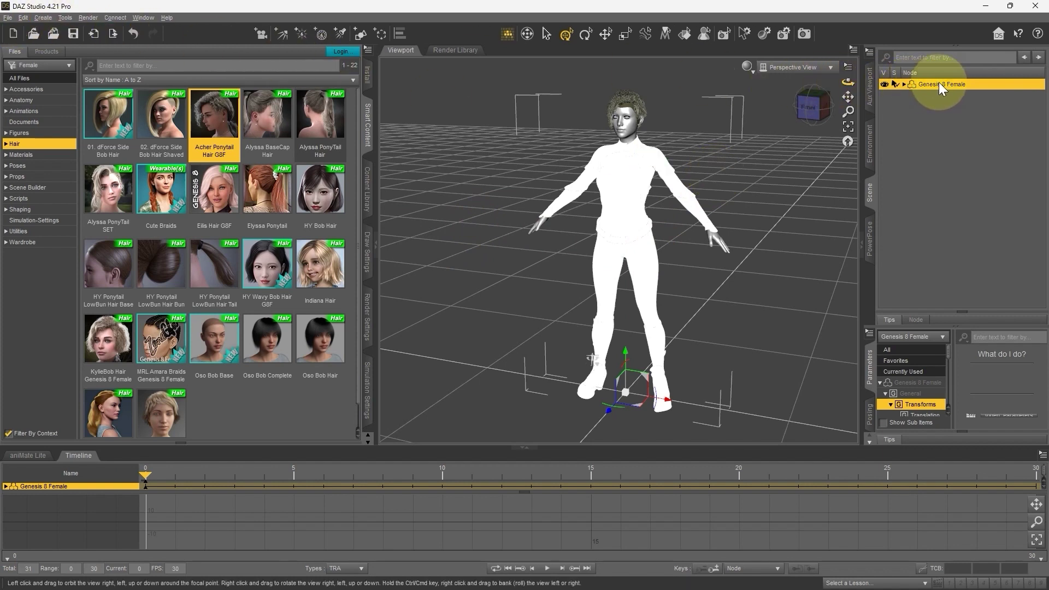
Step: Import Female Fight animation.bvh from the Rig-GNS 3.7 folder
click(7, 20)
click(41, 134)
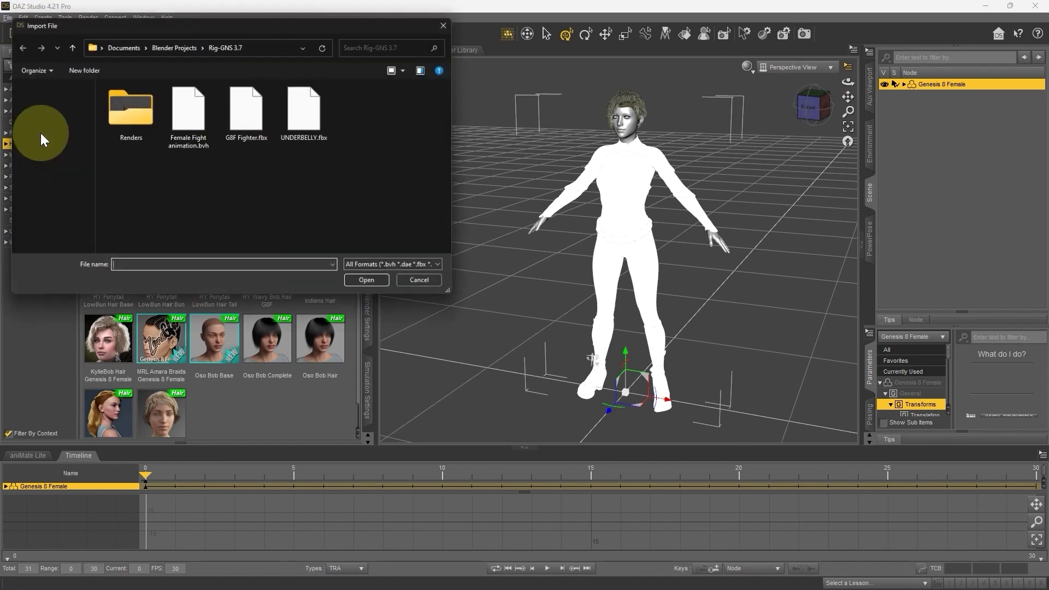
click(191, 106)
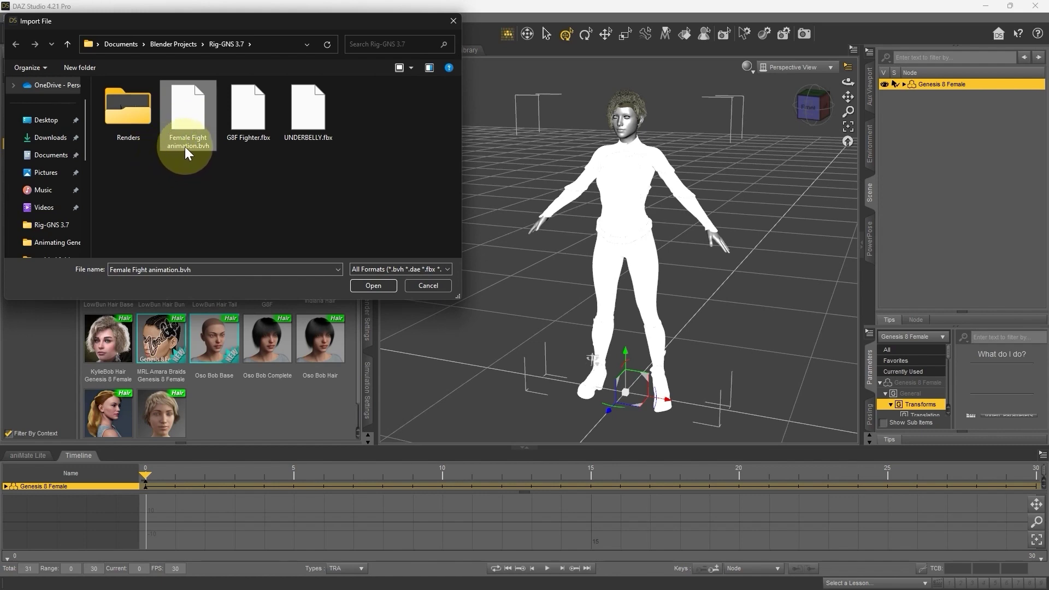
click(368, 287)
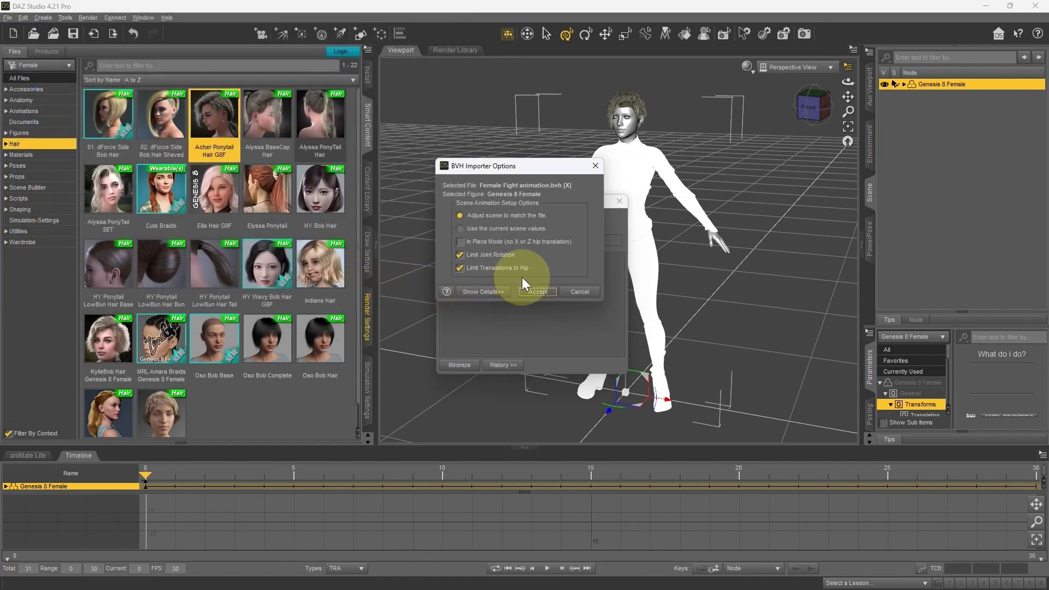
Step: Accept the BVH import with Limit Translations to Hip off and Limit Joint Rotation on
click(467, 255)
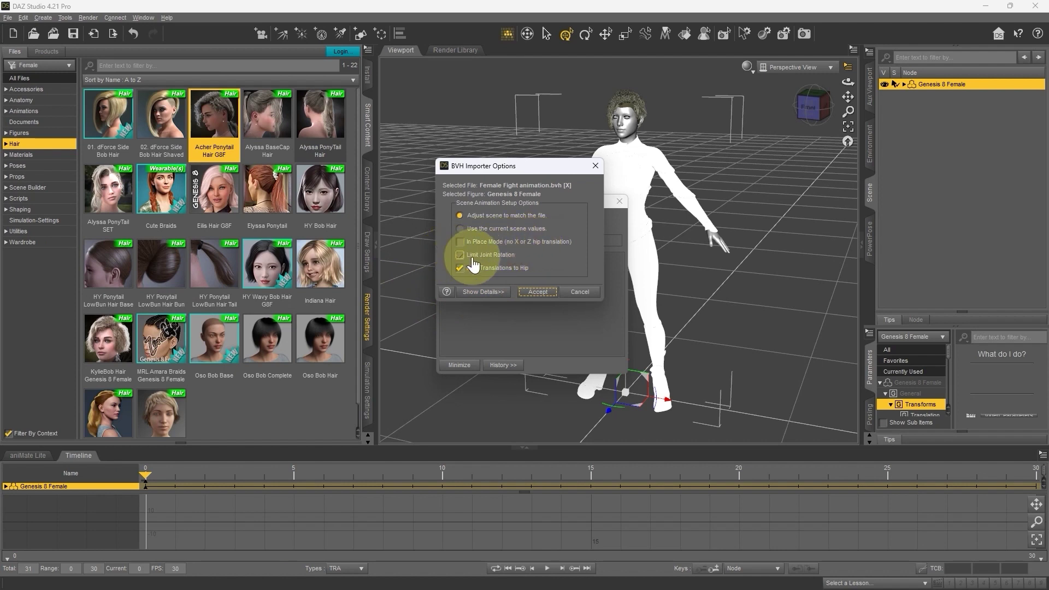
click(463, 255)
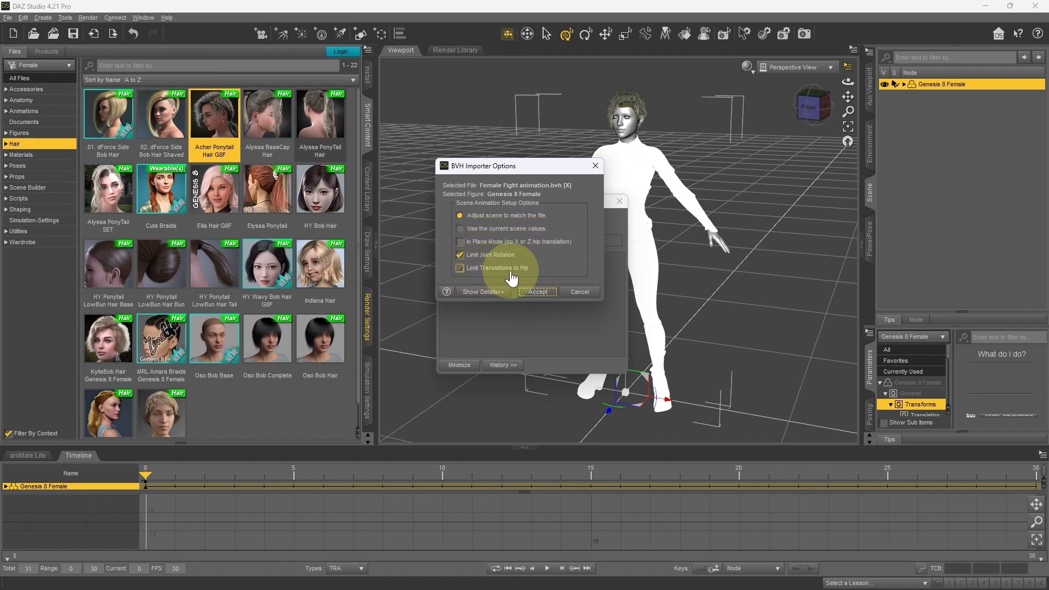
click(538, 291)
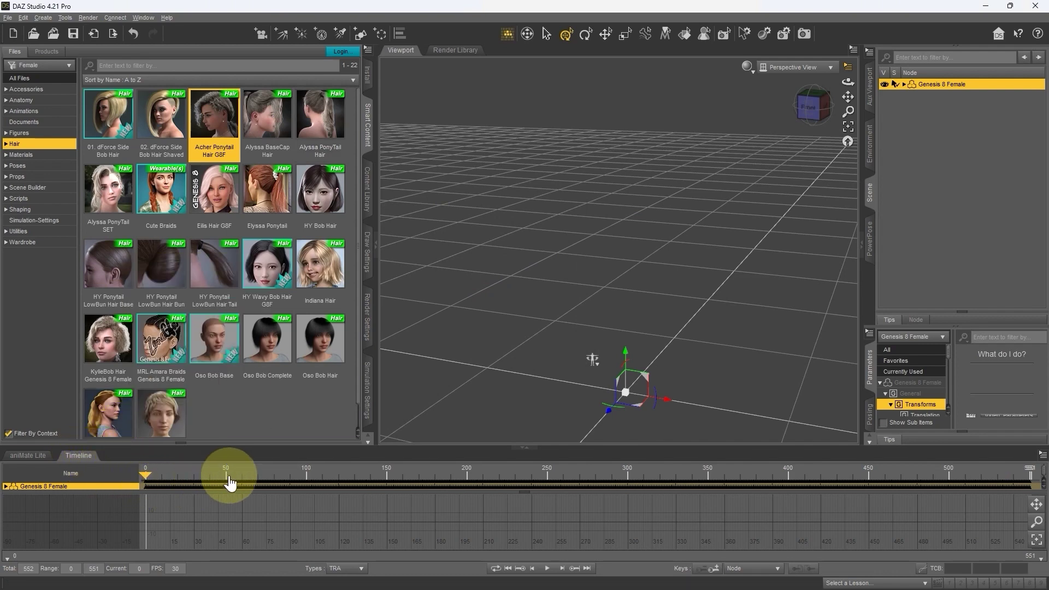
Step: Frame Genesis 8 Female and orbit the view cube round to a side view
click(849, 131)
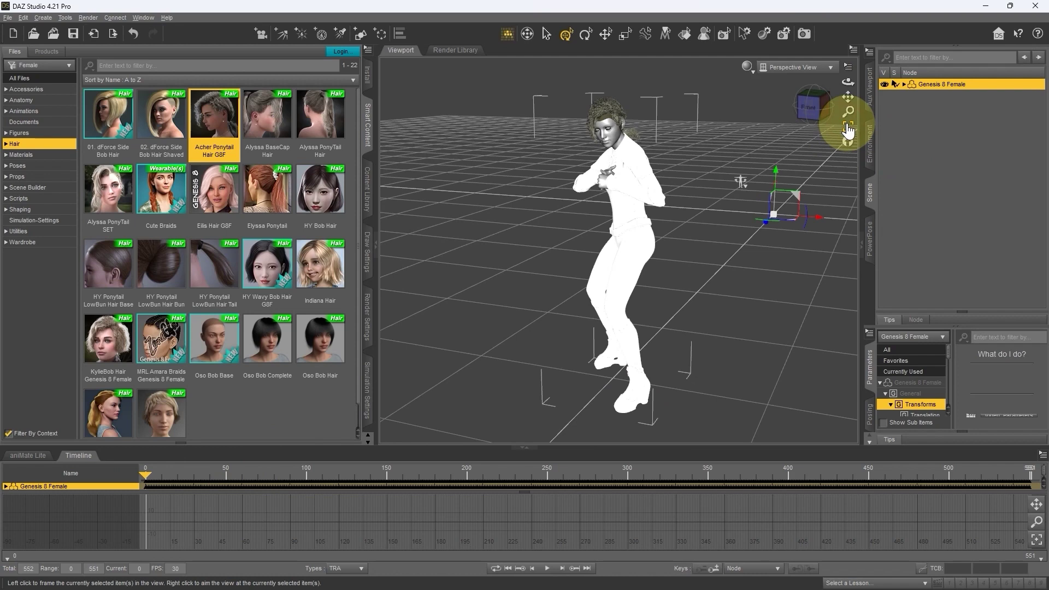
click(813, 106)
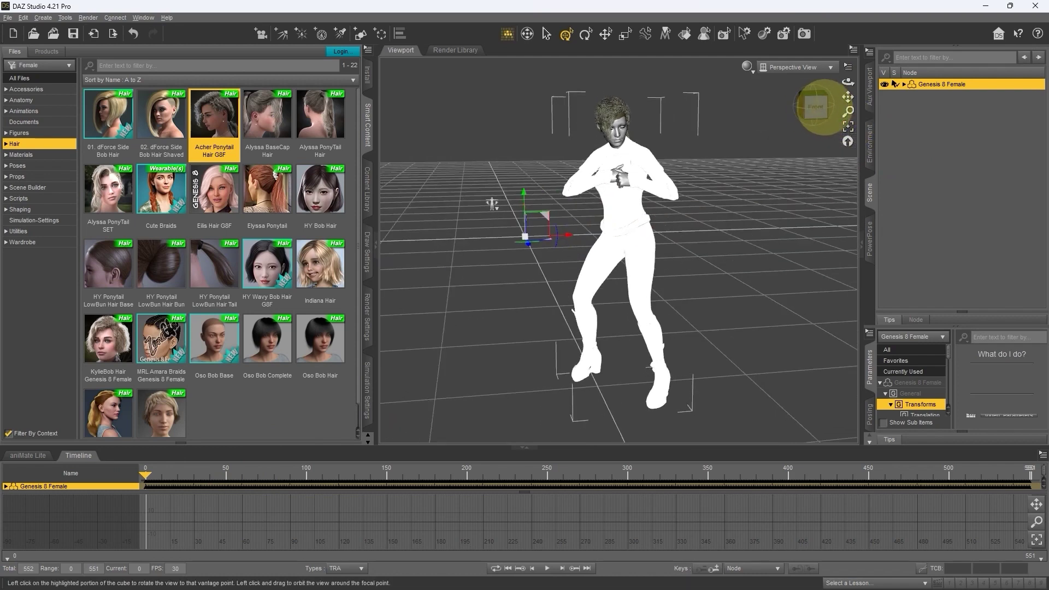
drag(813, 107, 808, 106)
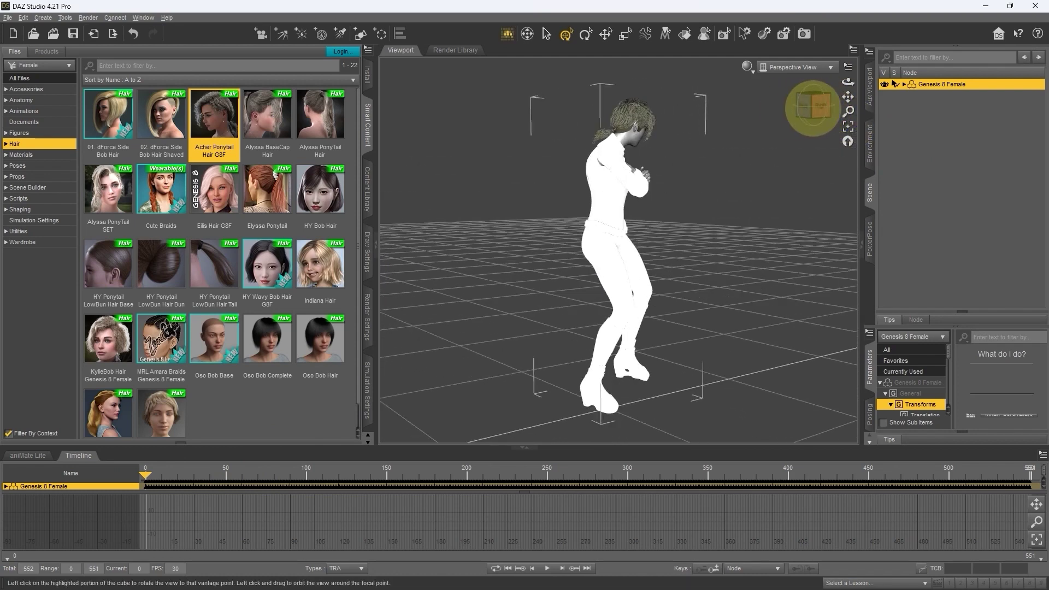
Step: Play the fight animation while orbiting, and set the DrawStyle to Texture Shaded
click(550, 573)
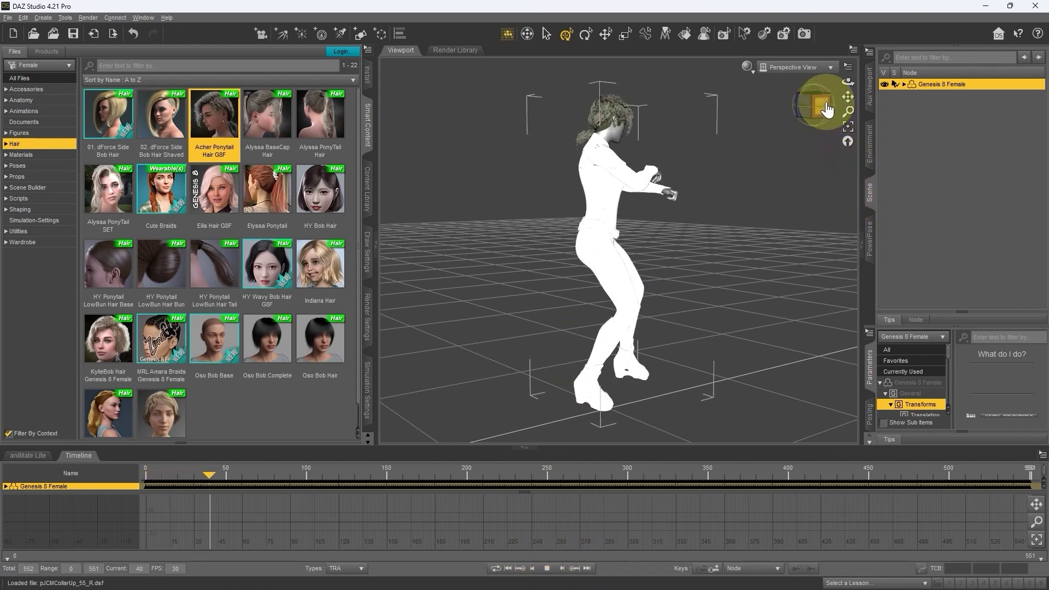
drag(812, 107, 796, 106)
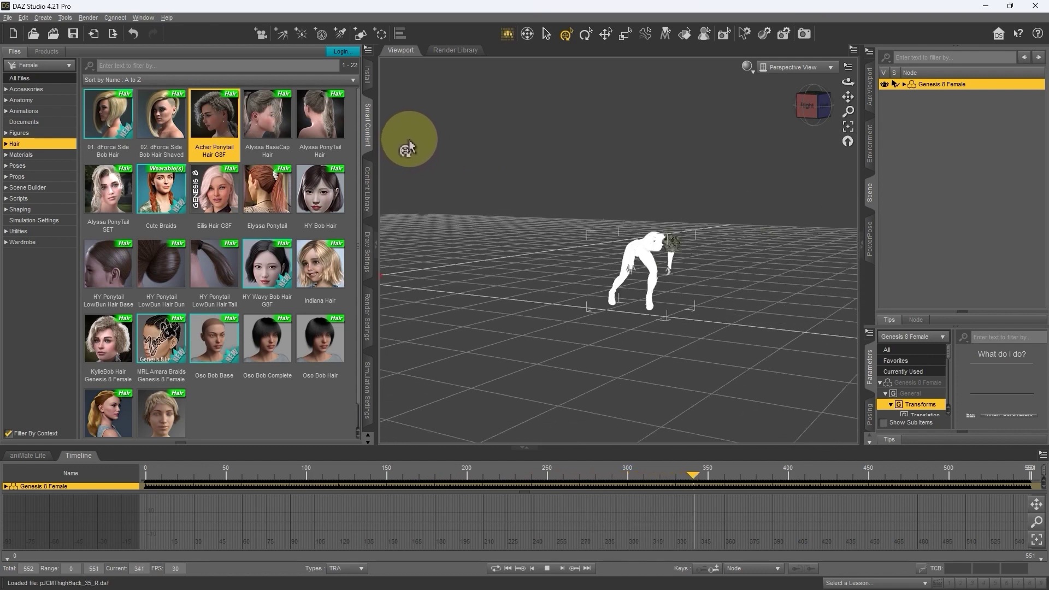
click(746, 69)
click(740, 171)
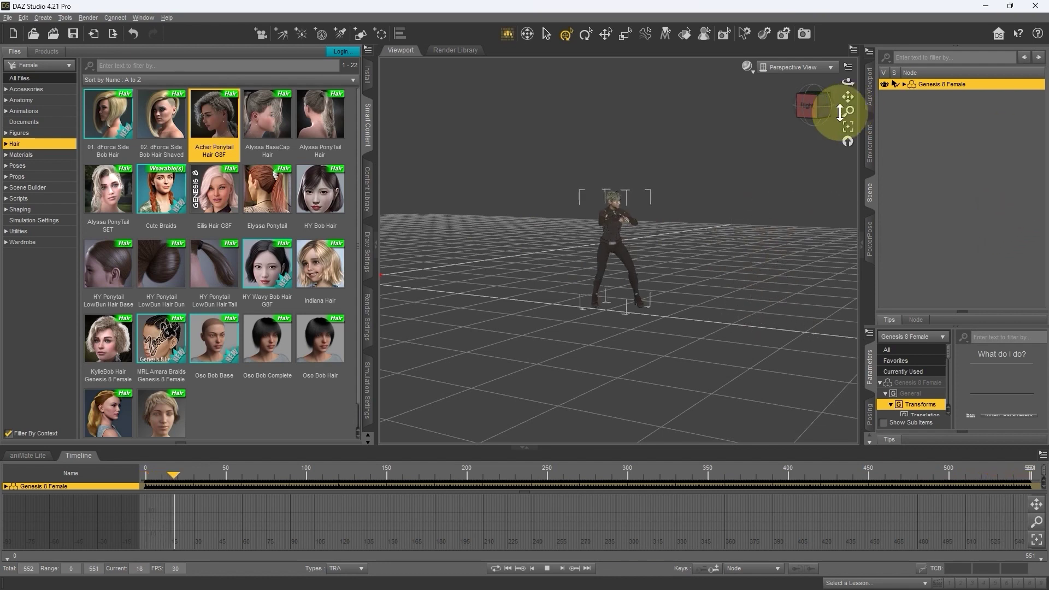
Step: Stop playback, frame the figure in Right View, and rewind the scrubber to frame 0
click(548, 570)
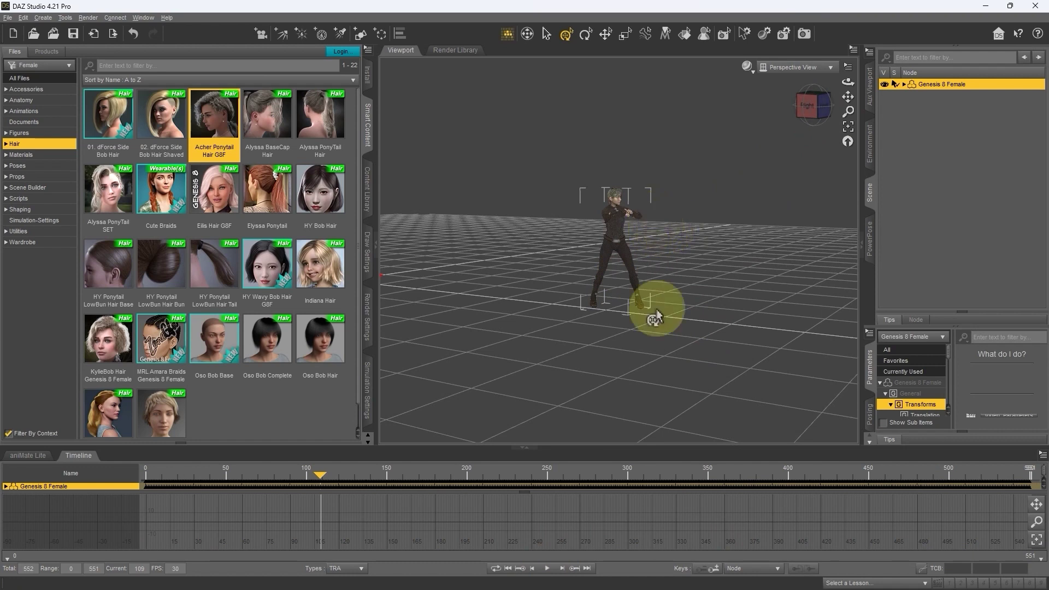
click(771, 67)
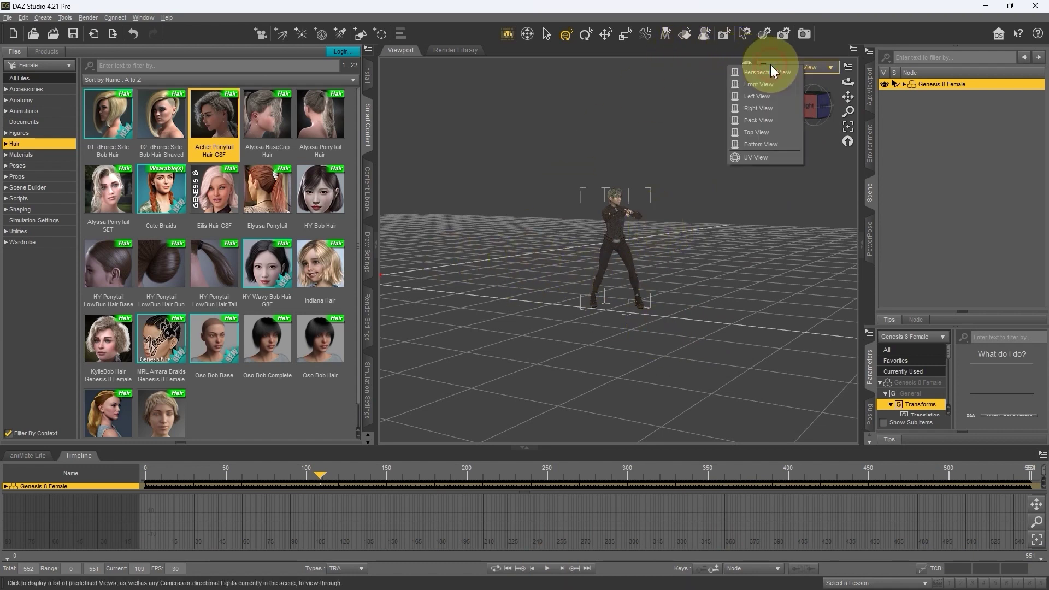
click(766, 108)
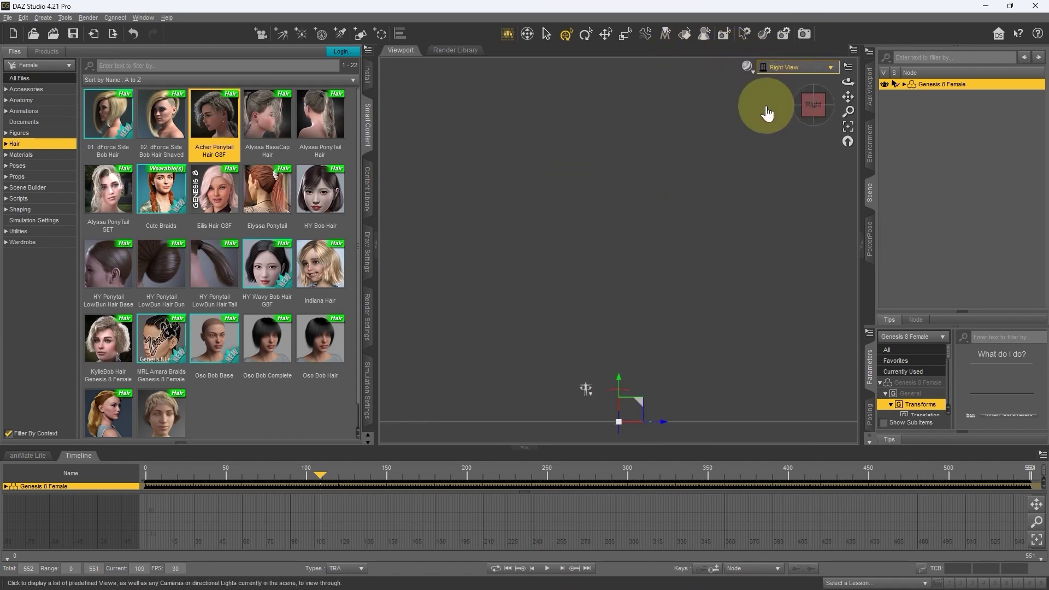
click(848, 128)
scroll(503, 312, down, 2)
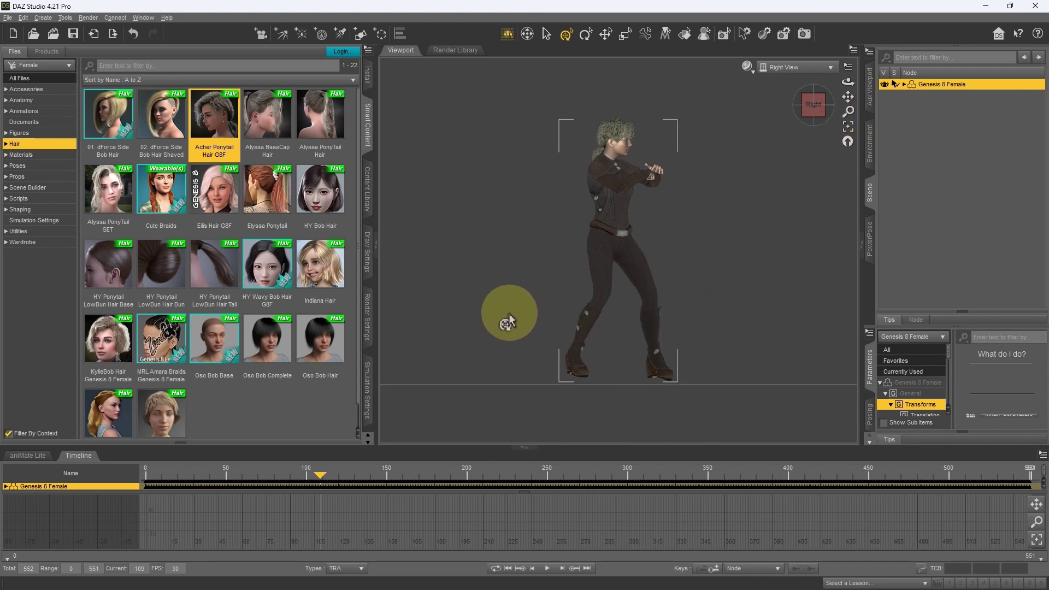
scroll(520, 305, down, 2)
scroll(519, 305, down, 1)
scroll(520, 304, down, 1)
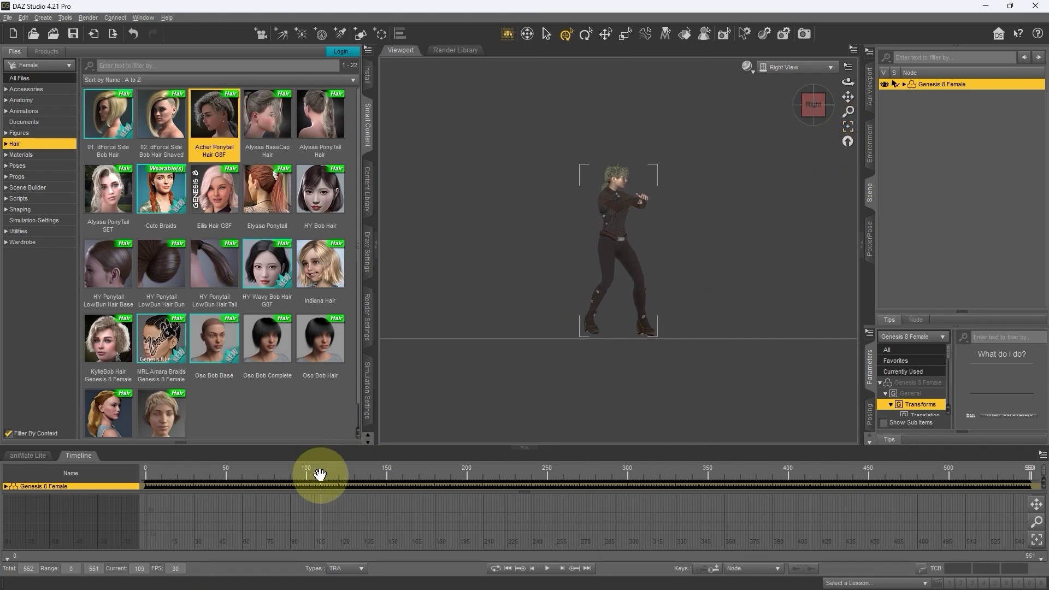
drag(320, 475, 144, 475)
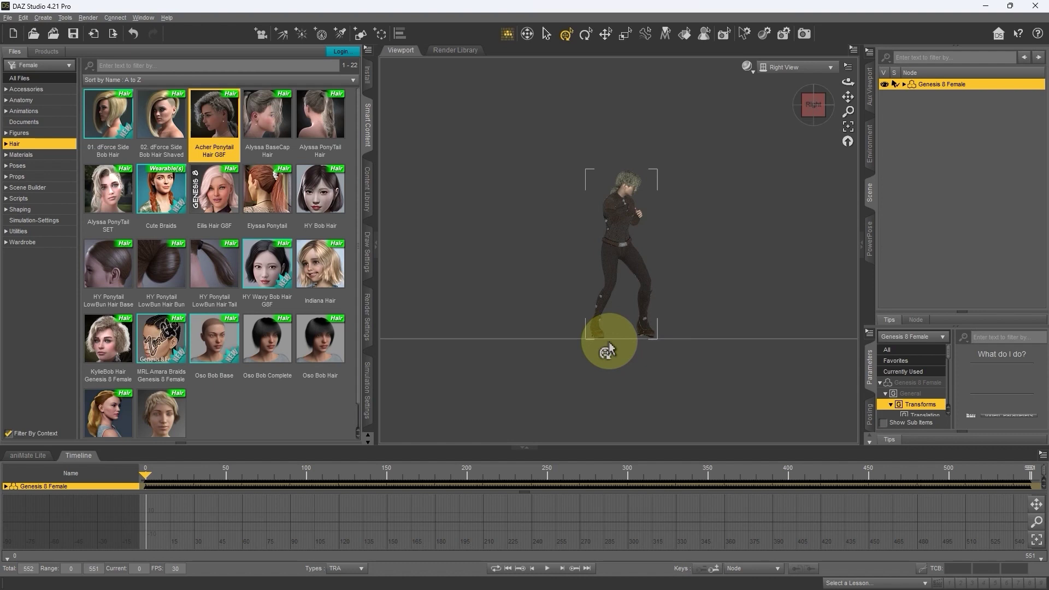
Step: Move Genesis 8 Female to the floor and switch back to Perspective View
click(23, 16)
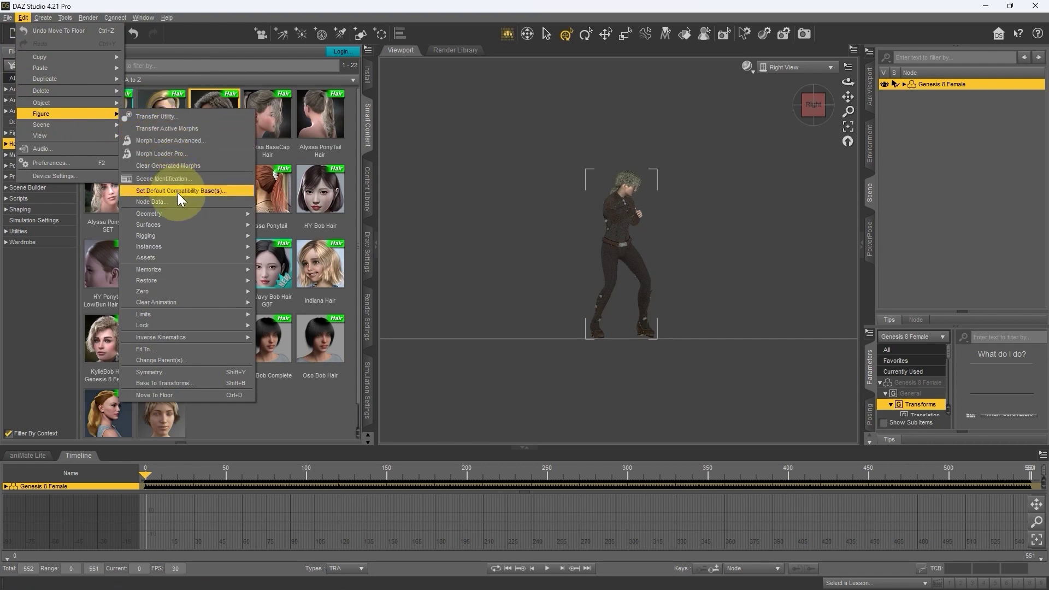
mouse_move(66, 113)
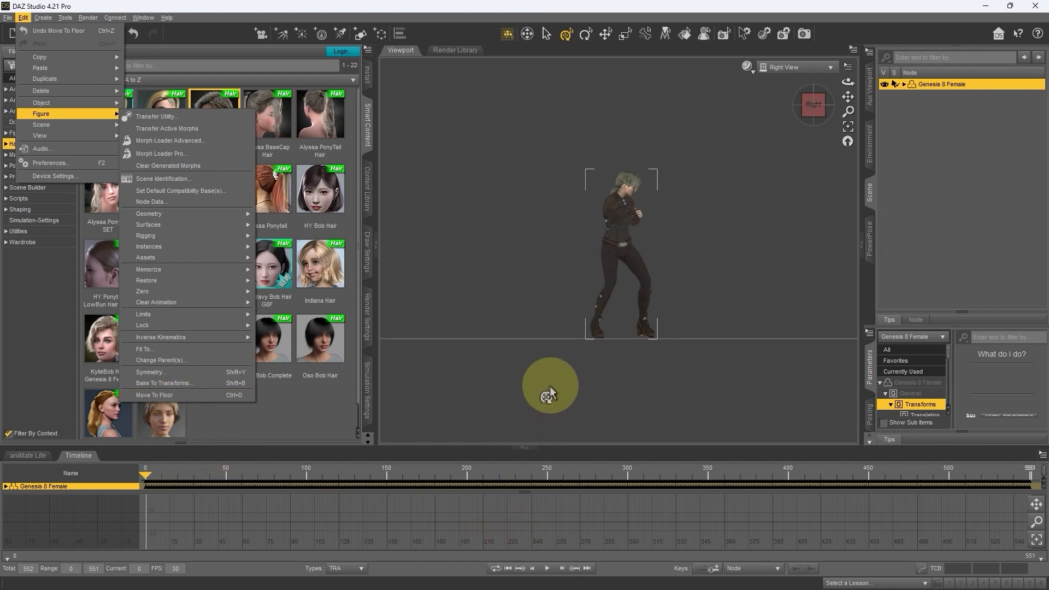
click(808, 106)
click(775, 67)
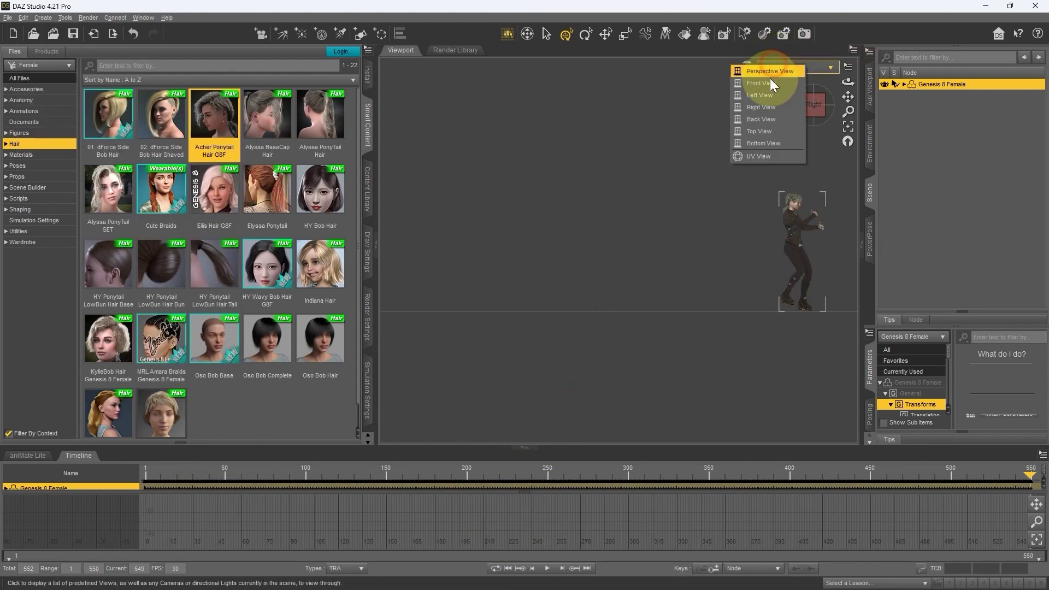
click(770, 71)
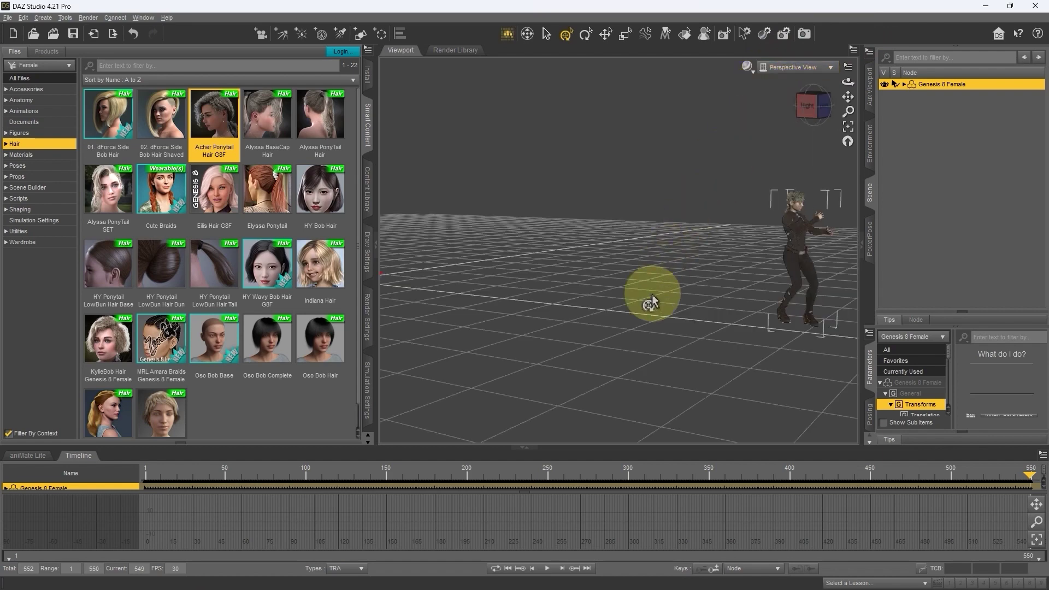